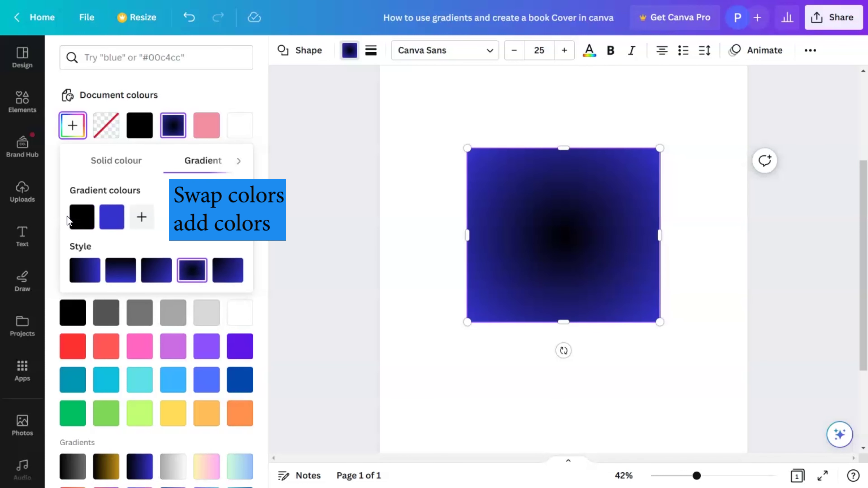
# Try the diagonal, radial and 90° linear gradient styles on the black-to-blue square
pyautogui.click(549, 219)
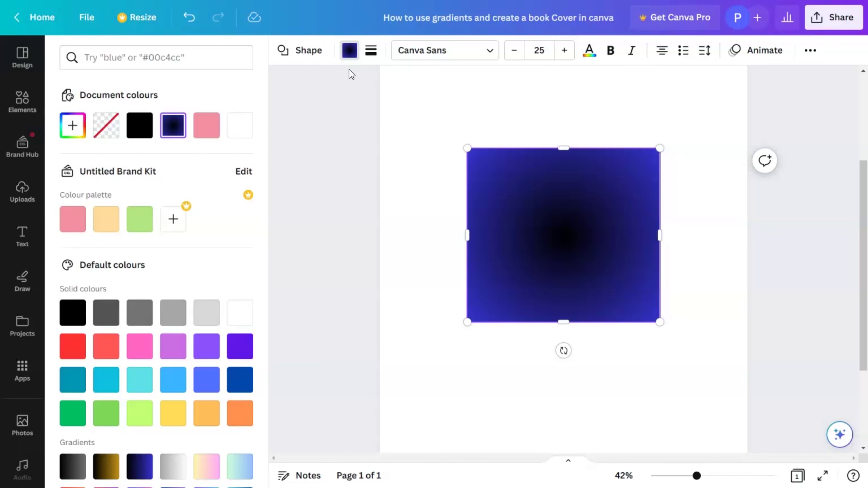
pyautogui.click(351, 53)
pyautogui.click(349, 51)
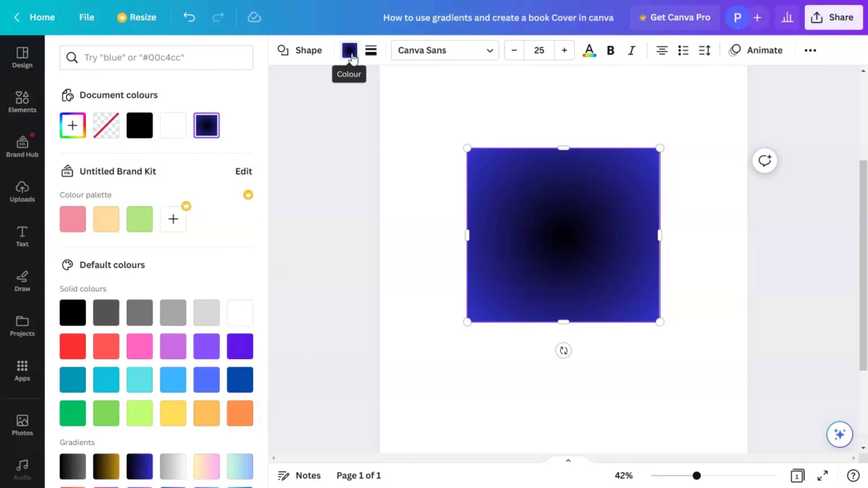
pyautogui.click(72, 125)
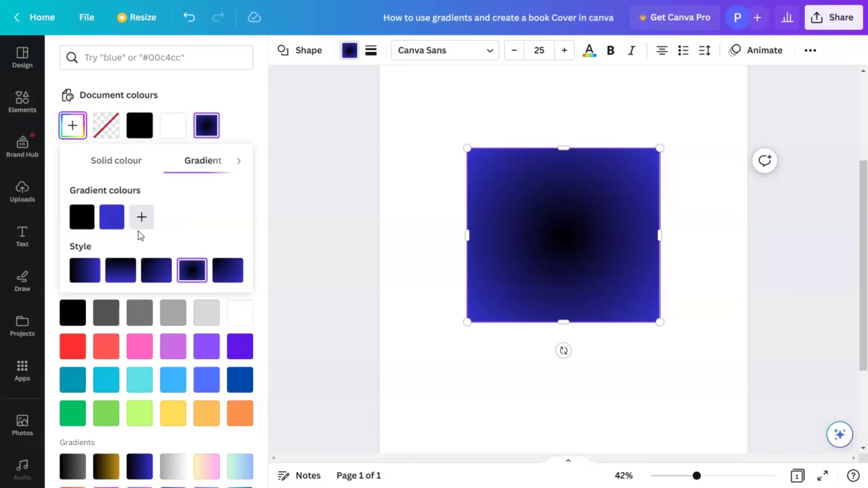
pyautogui.click(218, 278)
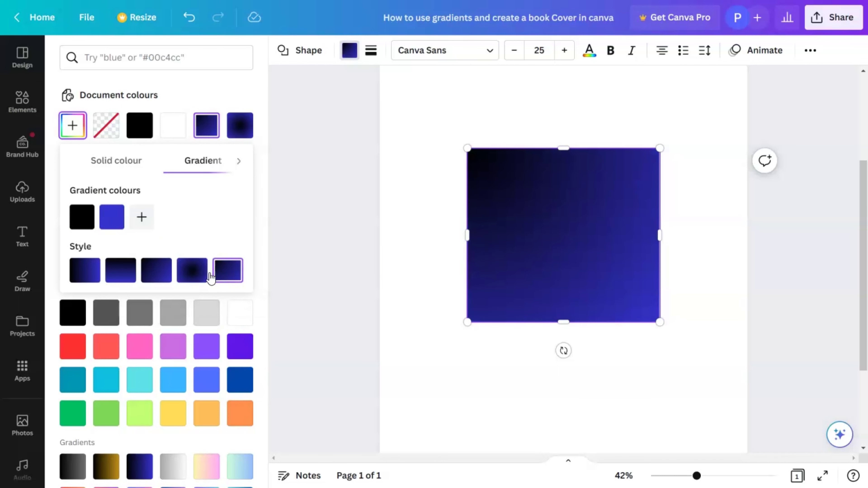
pyautogui.click(192, 273)
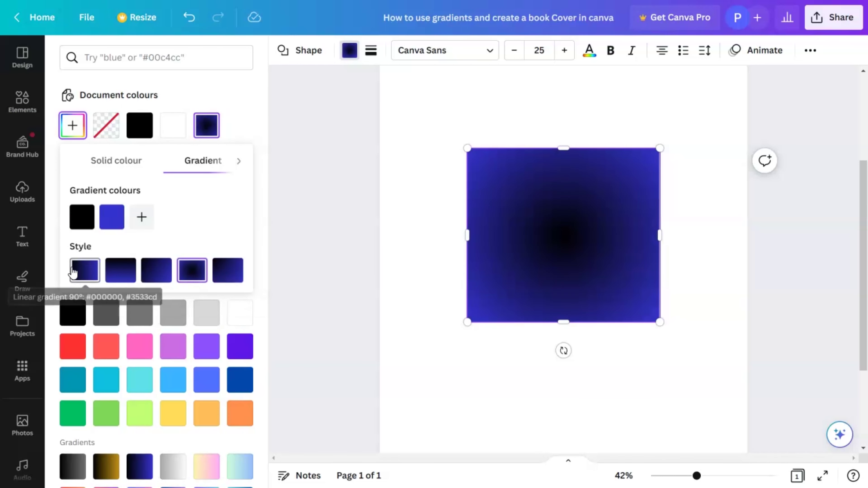
pyautogui.click(83, 271)
pyautogui.click(109, 224)
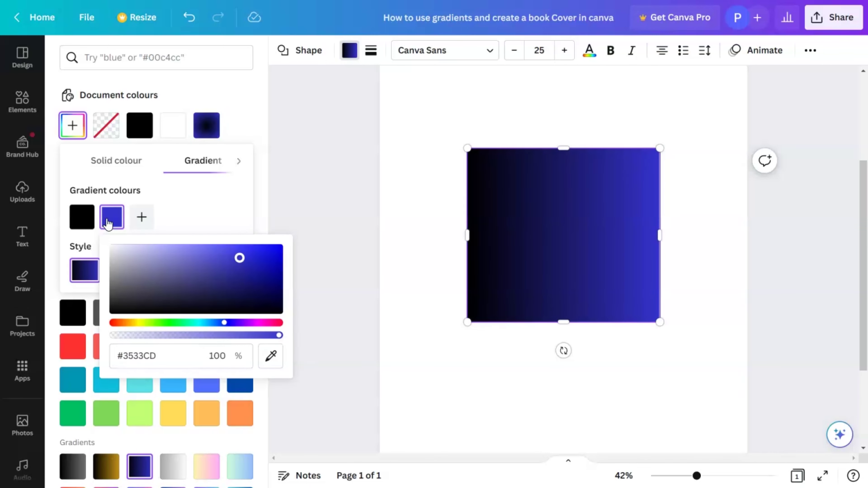
pyautogui.click(214, 224)
# Fill the square with solid blue #004AAD and turn that fill into a blue-to-pink gradient
pyautogui.click(238, 382)
pyautogui.click(238, 381)
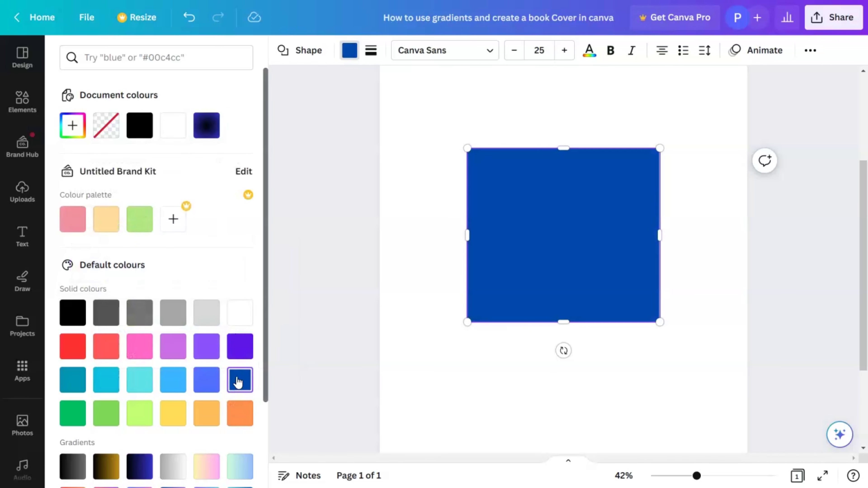
pyautogui.click(73, 132)
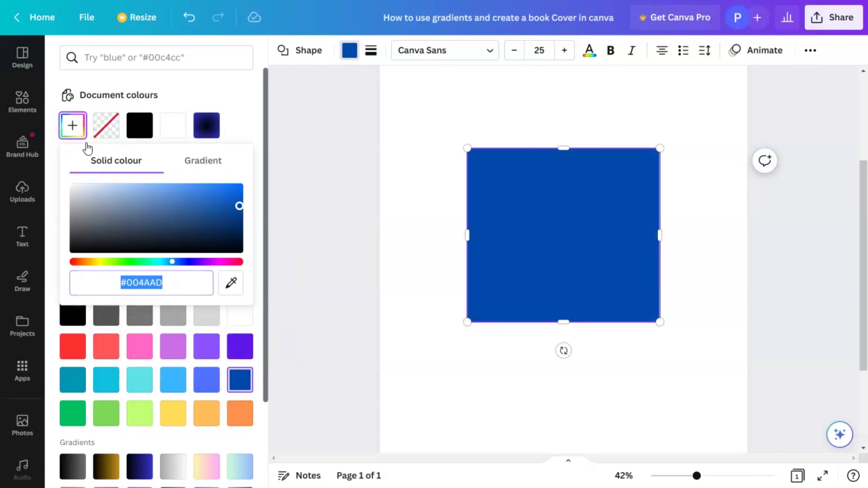
pyautogui.click(202, 160)
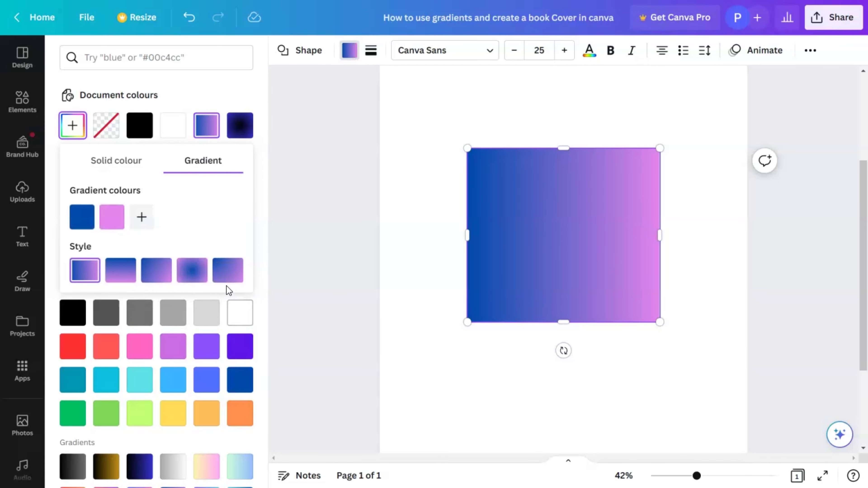
# Add a third colour to the square's gradient and set it to dark indigo #1C0C5D
pyautogui.click(142, 221)
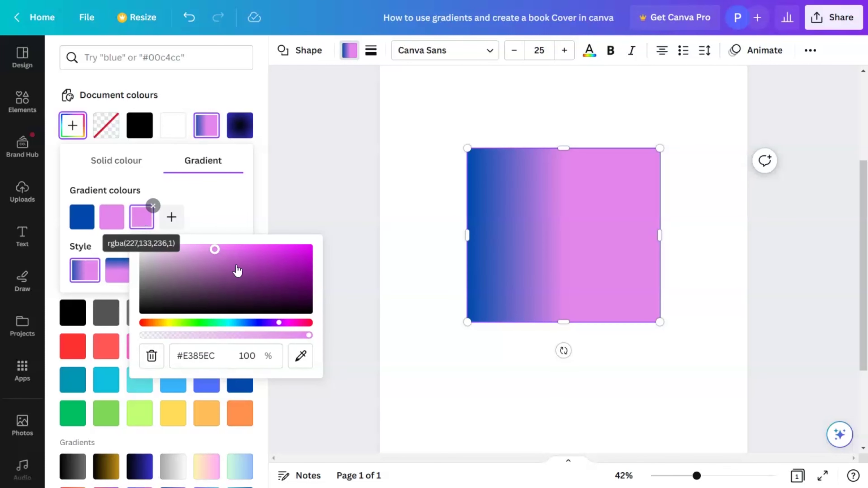
pyautogui.click(263, 323)
pyautogui.moveTo(263, 324); pyautogui.dragTo(251, 324)
pyautogui.moveTo(283, 281); pyautogui.dragTo(290, 289)
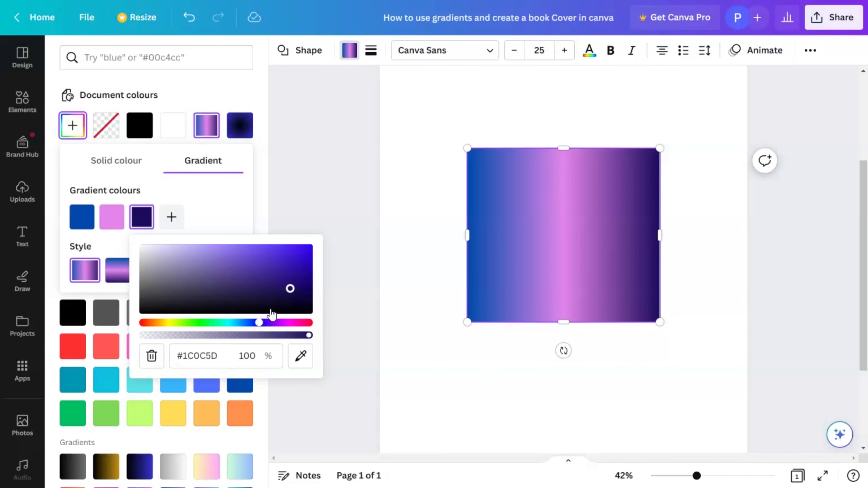
# Remove the pink middle colour from the gradient and apply the radial style to the square
pyautogui.click(108, 216)
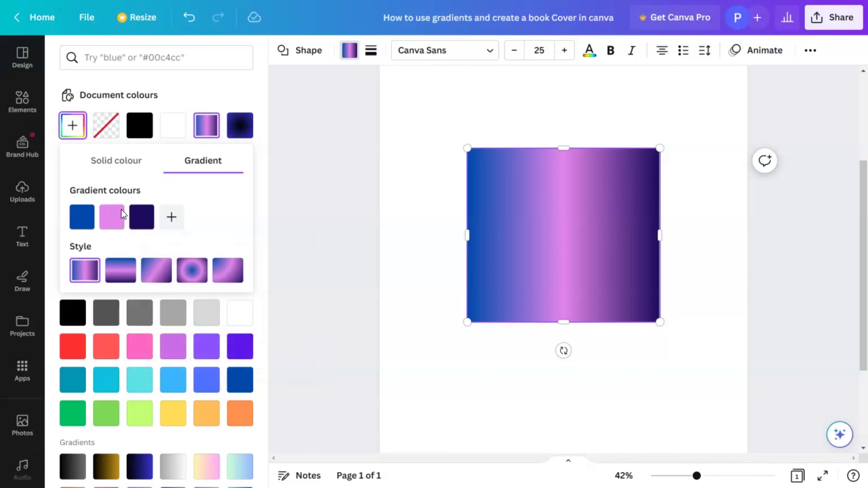
pyautogui.click(123, 205)
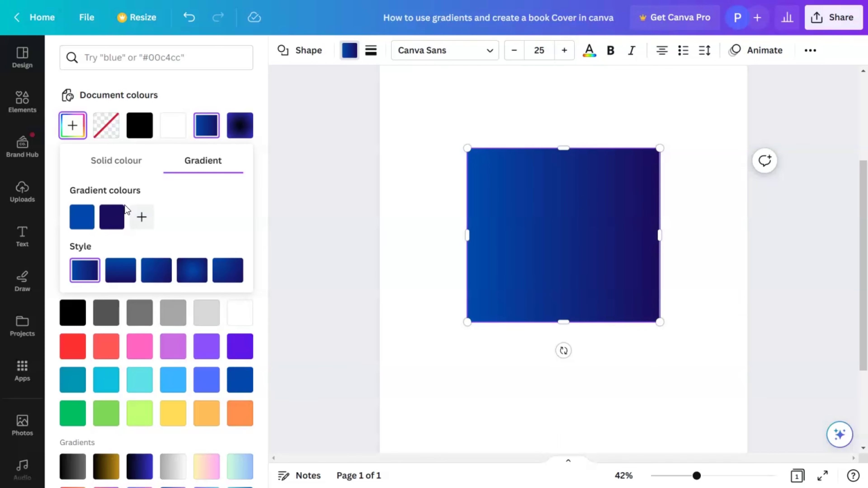
pyautogui.click(198, 276)
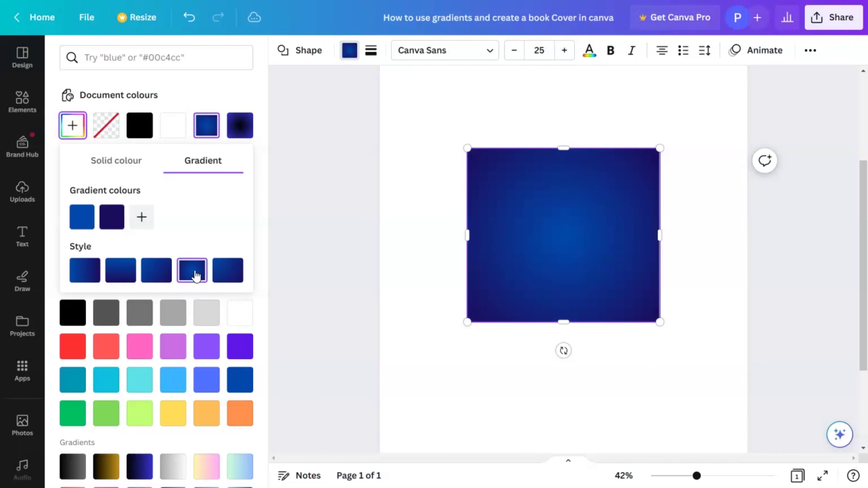
pyautogui.click(558, 288)
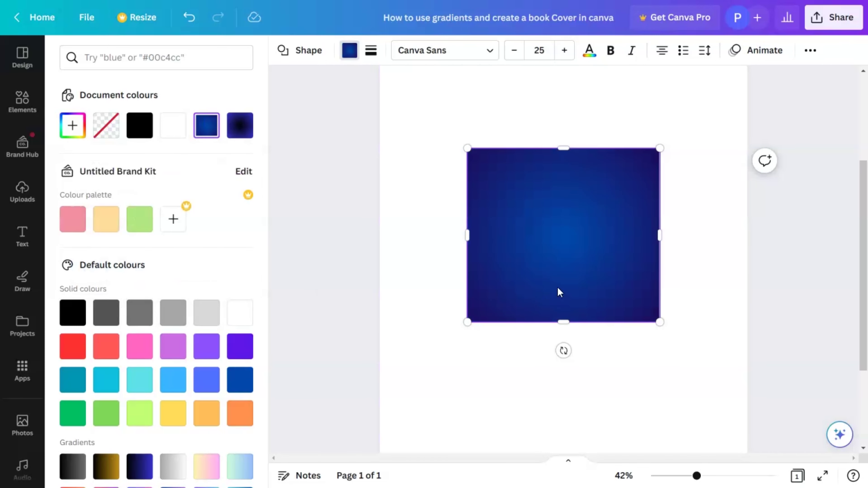
# Enlarge and stretch the gradient square so it covers the whole page as the cover background
pyautogui.scroll(-3, 554, 289)
pyautogui.scroll(3, 549, 288)
pyautogui.scroll(-3, 560, 280)
pyautogui.scroll(3, 560, 280)
pyautogui.scroll(-2, 559, 280)
pyautogui.scroll(2, 559, 280)
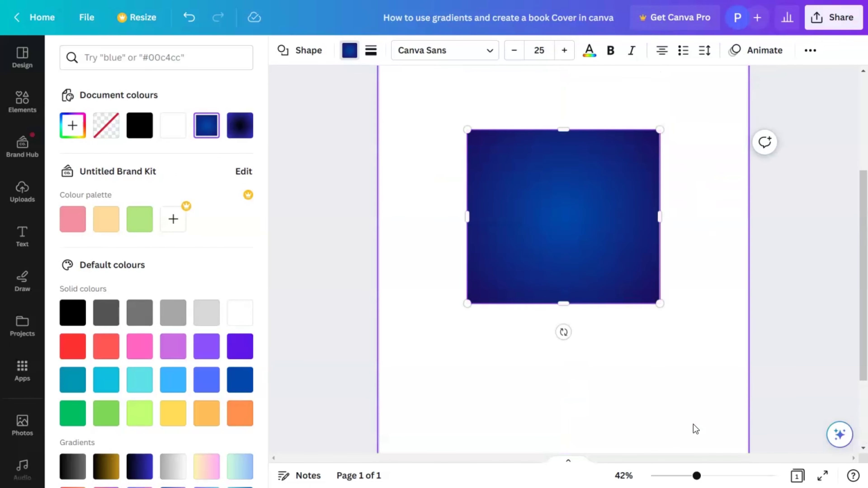
pyautogui.moveTo(697, 477); pyautogui.dragTo(669, 477)
pyautogui.moveTo(610, 202); pyautogui.dragTo(691, 97)
pyautogui.moveTo(565, 95); pyautogui.dragTo(564, 91)
pyautogui.moveTo(564, 395)
pyautogui.mouseDown()
pyautogui.moveTo(567, 371)
pyautogui.moveTo(568, 397)
pyautogui.moveTo(572, 389)
pyautogui.mouseUp()
pyautogui.click(675, 330)
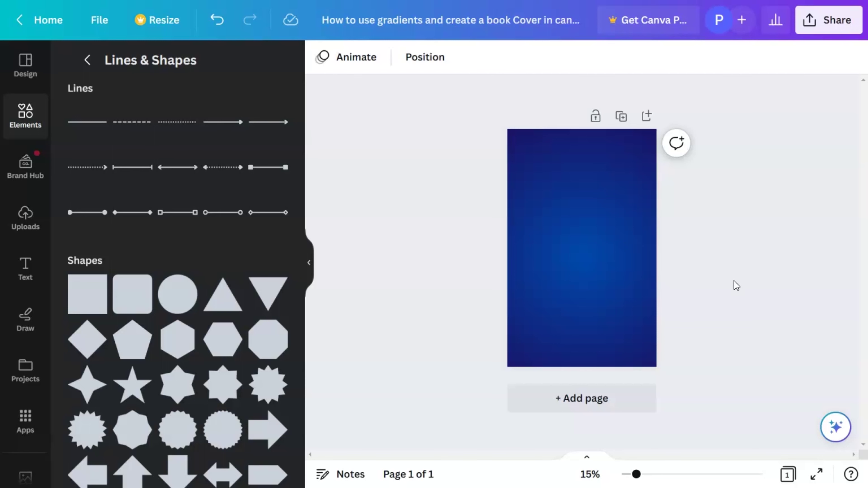
pyautogui.moveTo(636, 474); pyautogui.dragTo(652, 475)
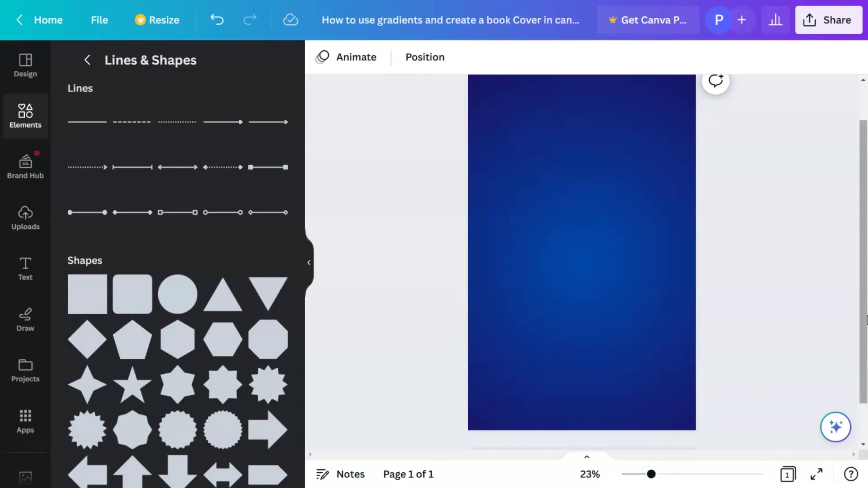
pyautogui.scroll(-1, 865, 310)
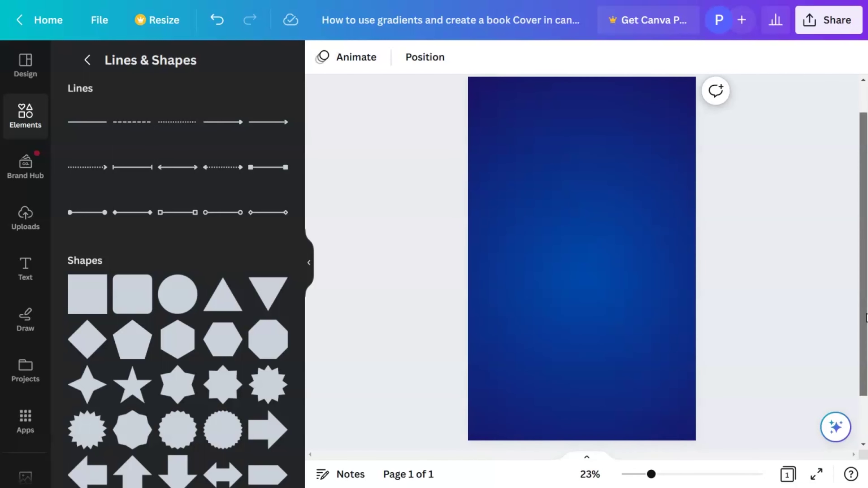
pyautogui.click(22, 113)
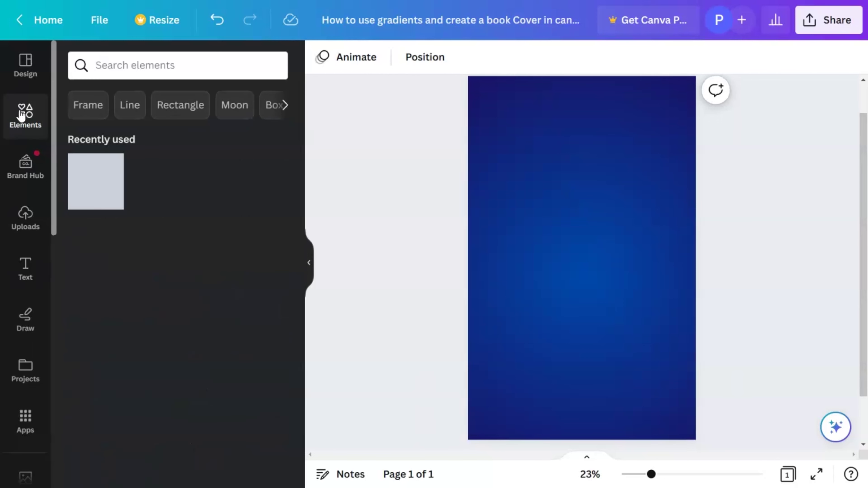
pyautogui.click(151, 61)
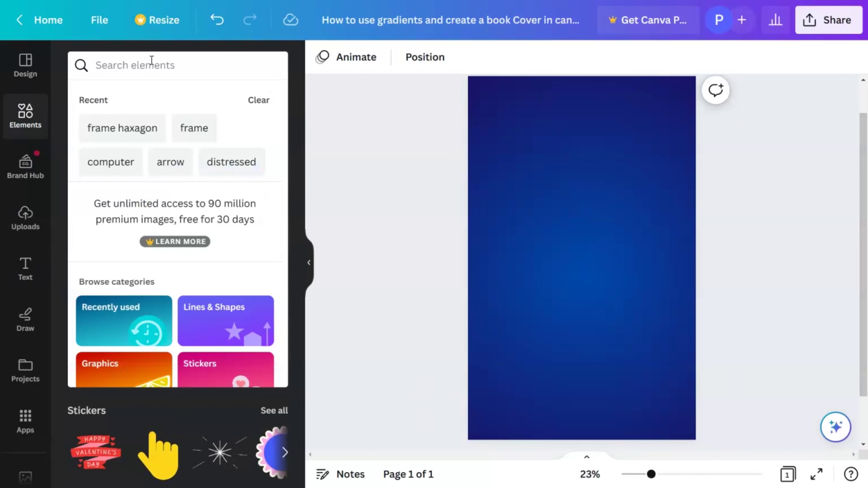
# Add a heading reading "Techonolgy" and place it centred near the top of the page
pyautogui.click(25, 270)
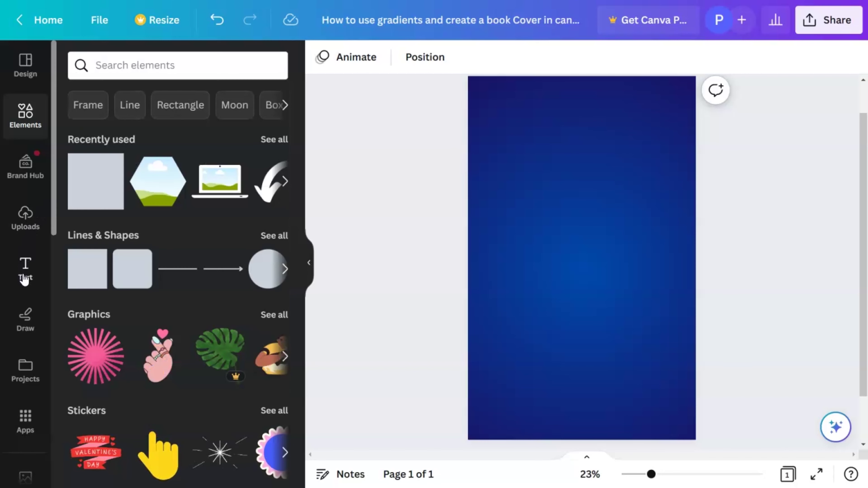
pyautogui.click(257, 238)
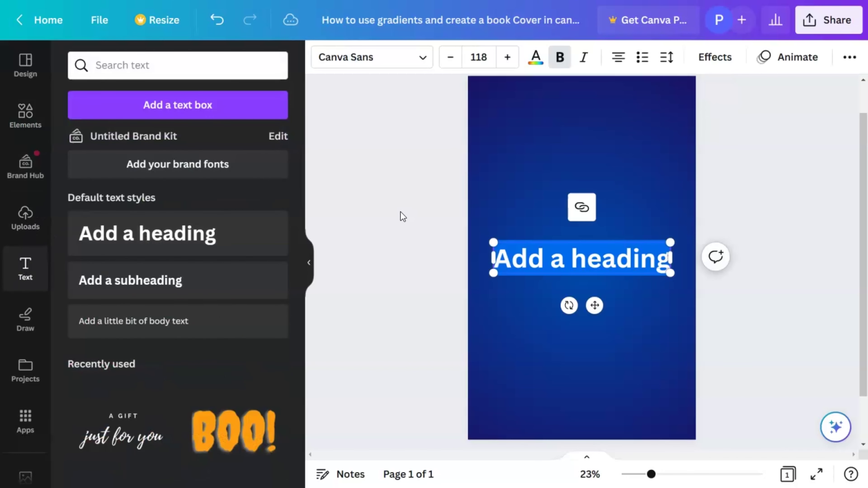
pyautogui.write('Te')
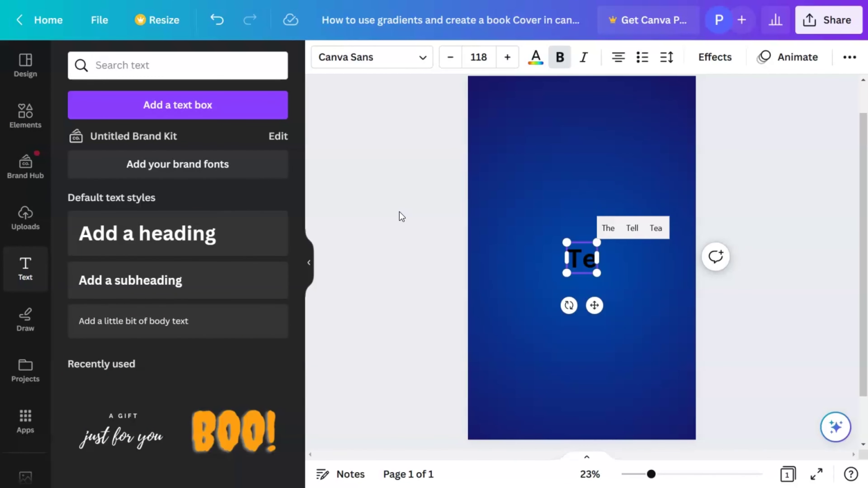
pyautogui.write('chonol')
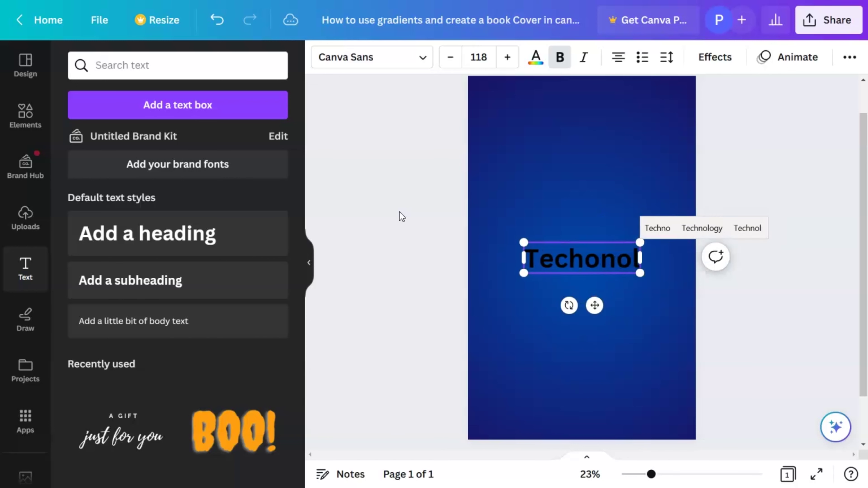
pyautogui.write('gy')
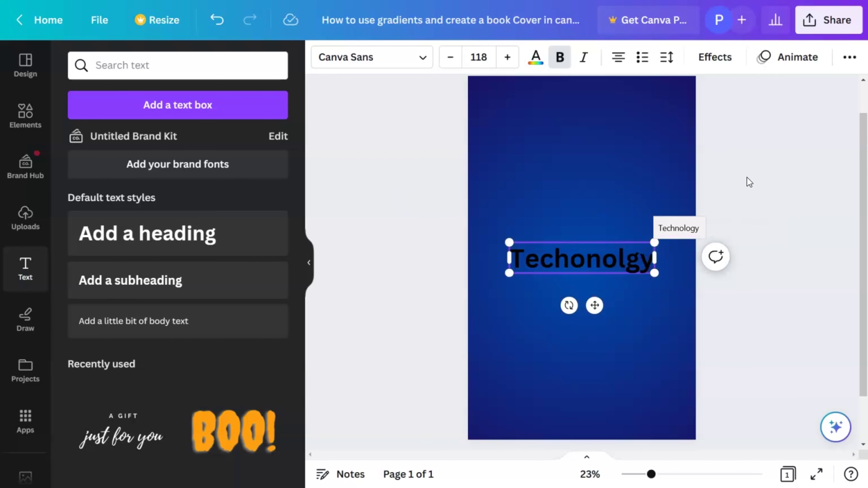
pyautogui.moveTo(564, 249); pyautogui.dragTo(575, 118)
# Style the heading in white with the Adriana font and scale it down to size 113
pyautogui.click(538, 58)
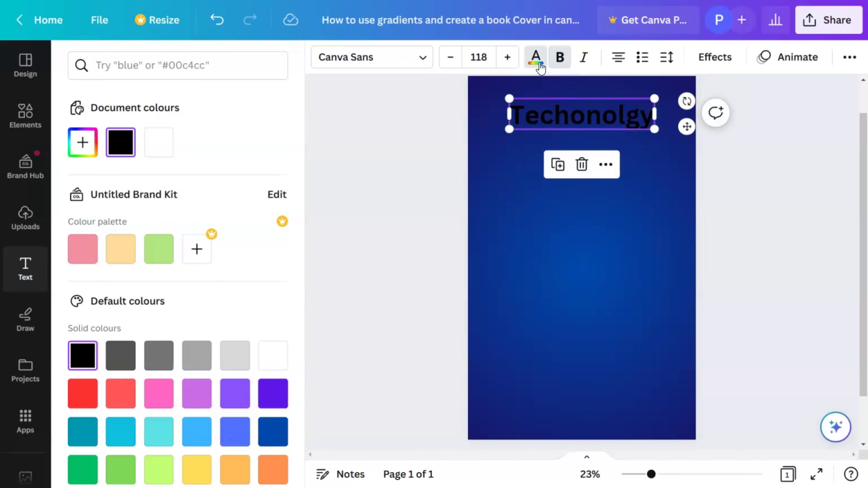
pyautogui.click(158, 142)
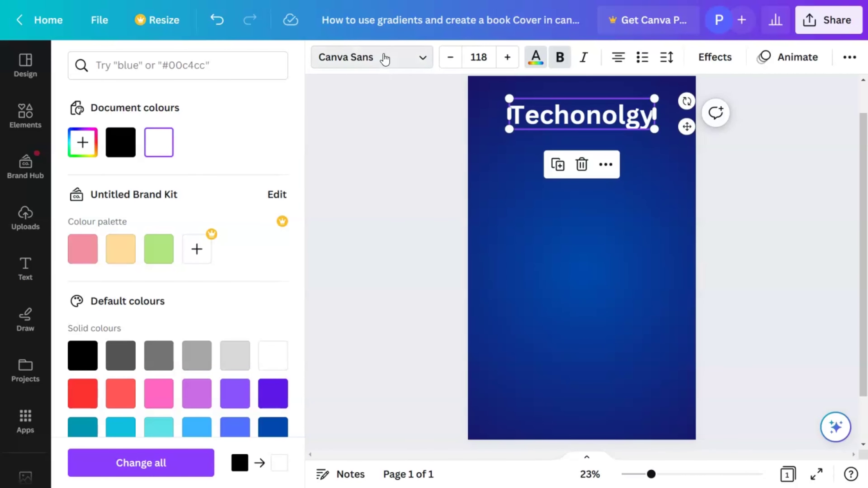
pyautogui.click(383, 58)
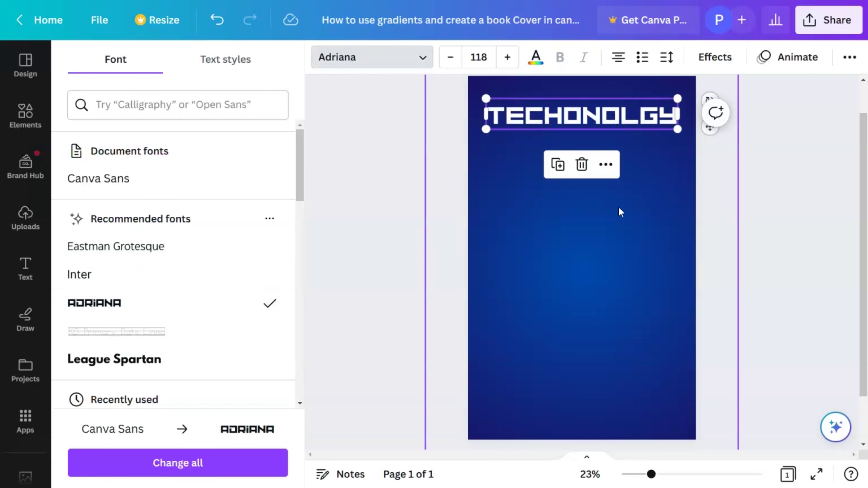
pyautogui.moveTo(676, 132); pyautogui.dragTo(671, 130)
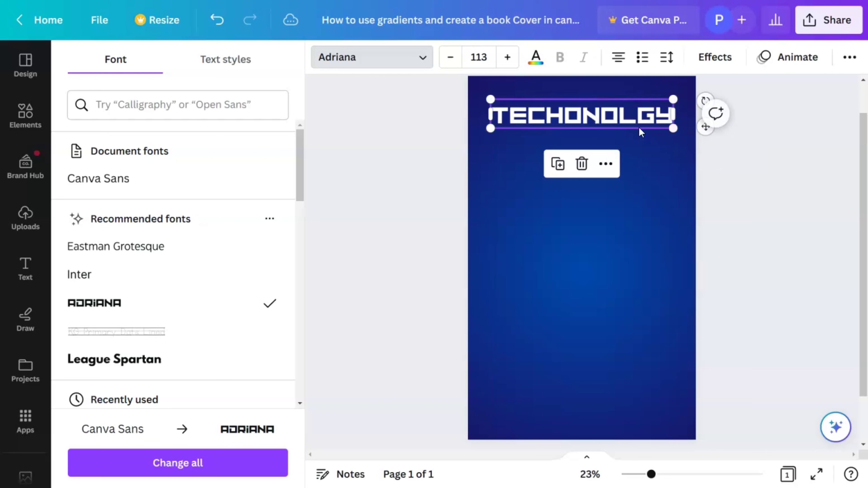
# Duplicate the heading and replace the copy's text with "Untangled"
pyautogui.hotkey('ctrl', 'd')
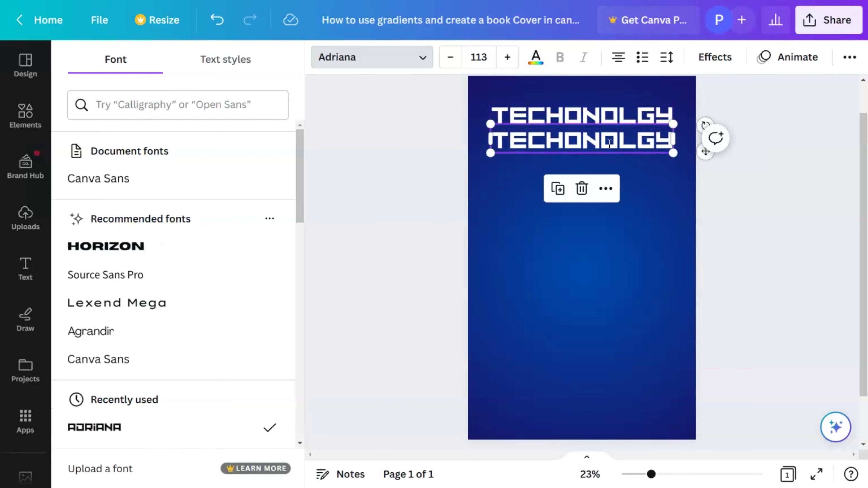
pyautogui.doubleClick(609, 143)
pyautogui.write('Untang')
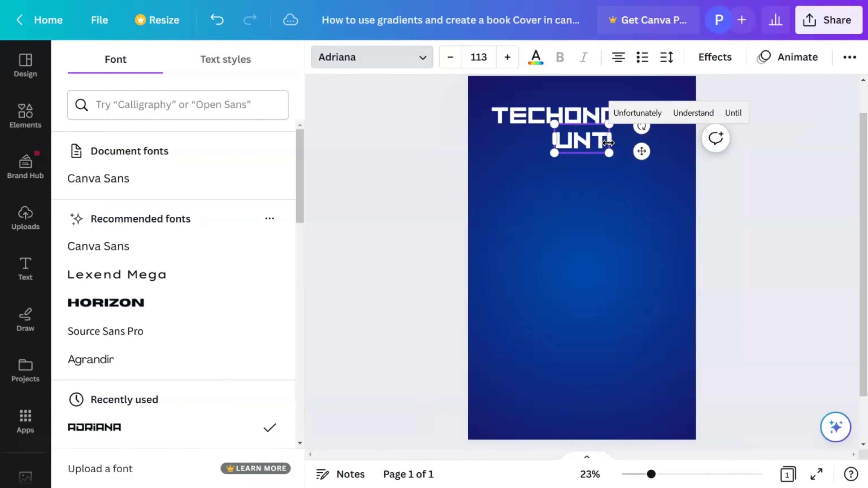
pyautogui.write('led')
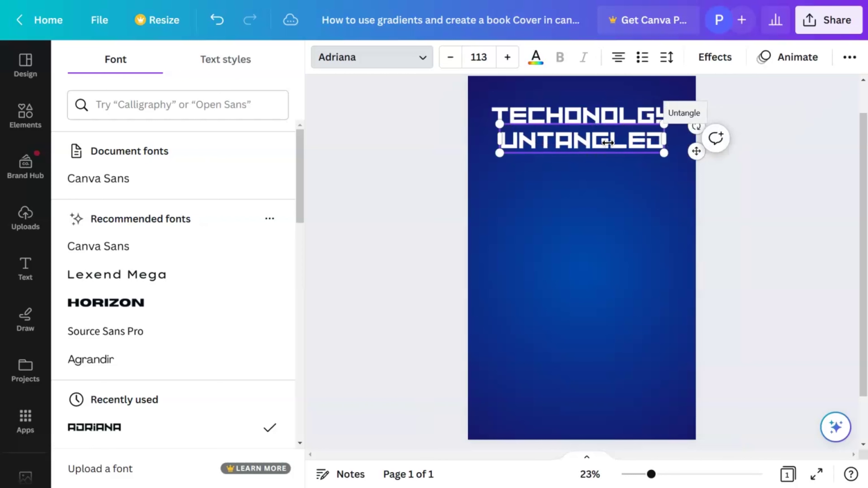
pyautogui.press('Escape')
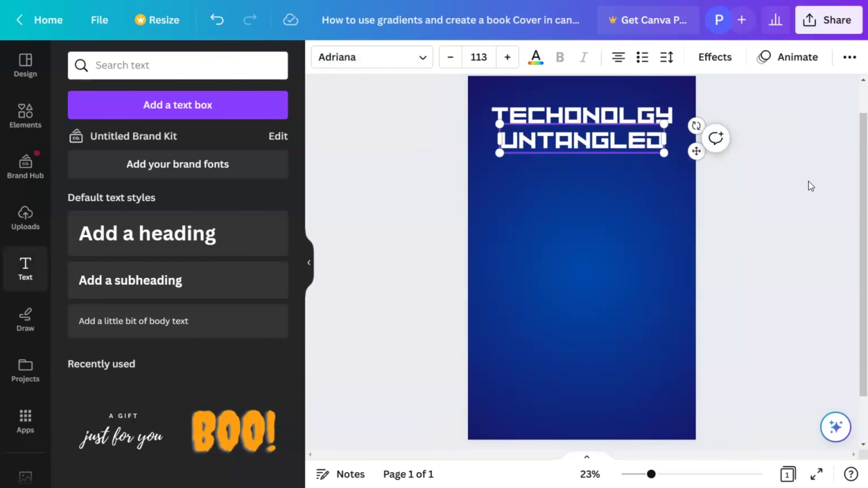
pyautogui.press('Escape')
# Enlarge the "Untangled" line to size 118 and set it slightly lower beneath the first title line
pyautogui.click(660, 144)
pyautogui.moveTo(659, 144); pyautogui.dragTo(667, 159)
pyautogui.click(807, 232)
pyautogui.click(653, 164)
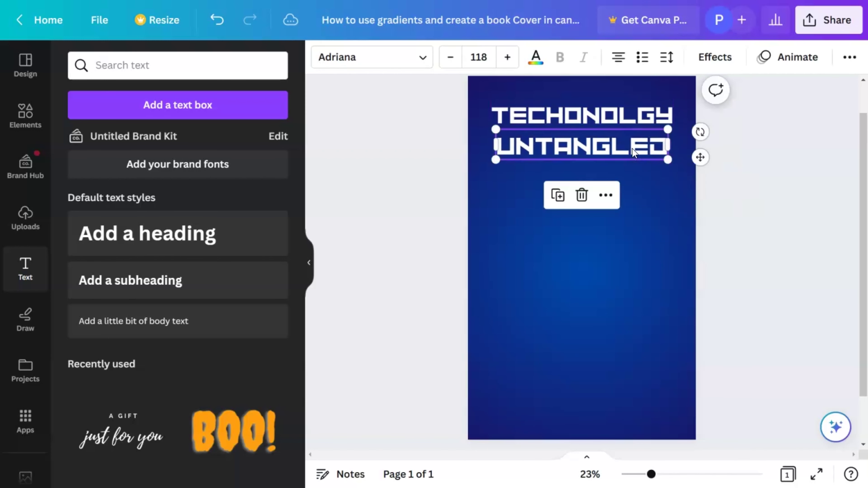
# Place a copy of the "Techonolgy" line near the bottom of the cover and replace its text with "AUTHOR NAME"
pyautogui.click(773, 201)
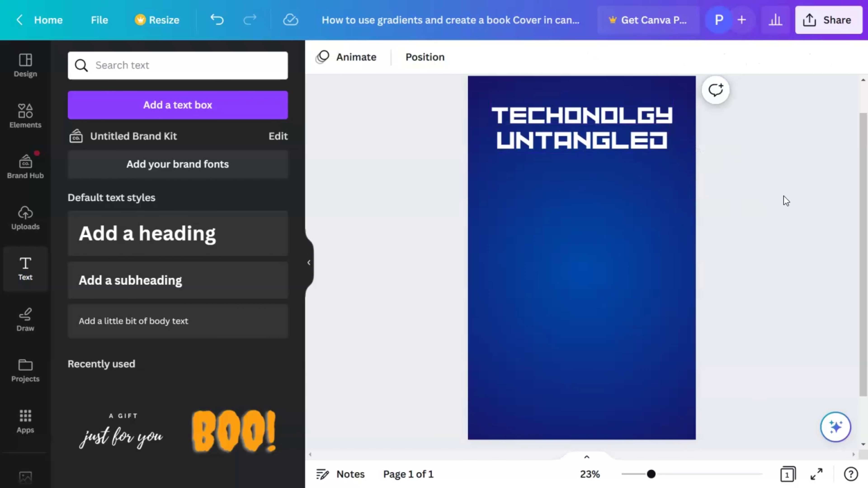
pyautogui.click(536, 110)
pyautogui.moveTo(536, 110); pyautogui.dragTo(521, 380)
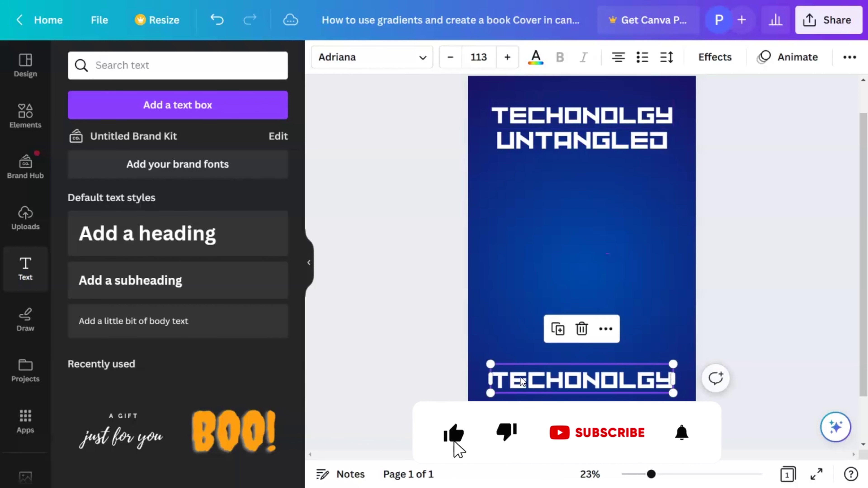
pyautogui.doubleClick(522, 381)
pyautogui.write('AU')
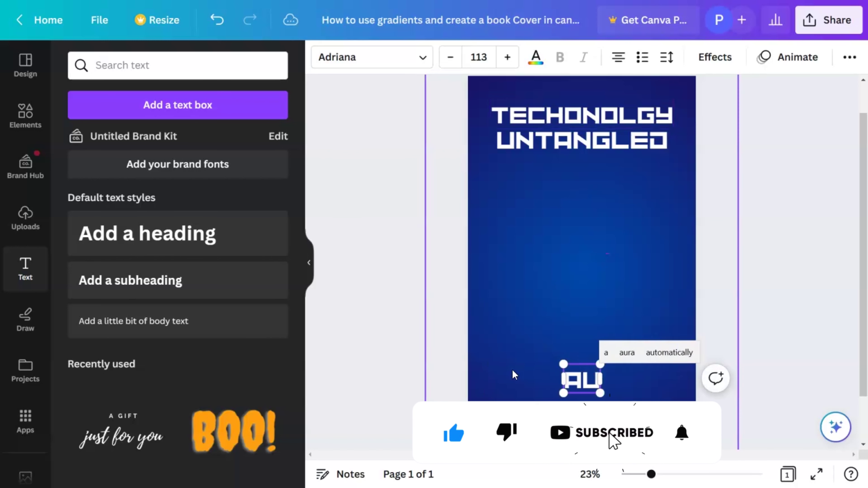
pyautogui.write('THOR NAME')
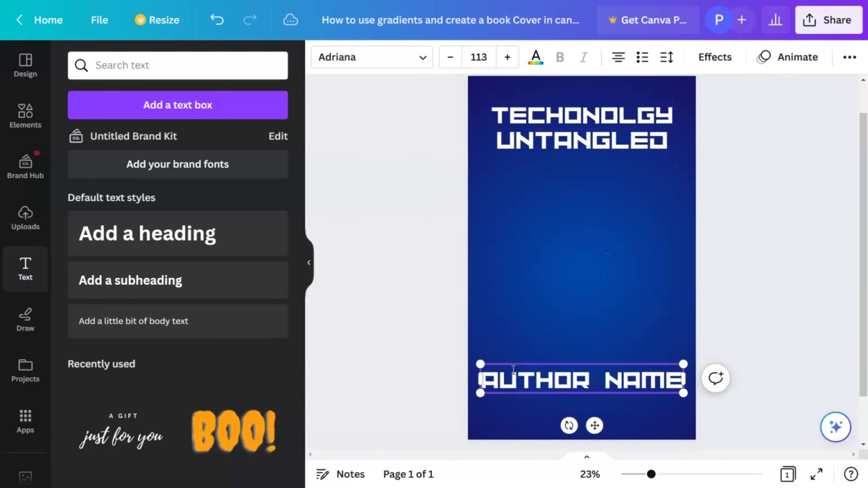
# Scale the "AUTHOR NAME" line down to size 63.2 and move it slightly lower, keeping it centred on the page
pyautogui.moveTo(685, 398); pyautogui.dragTo(639, 385)
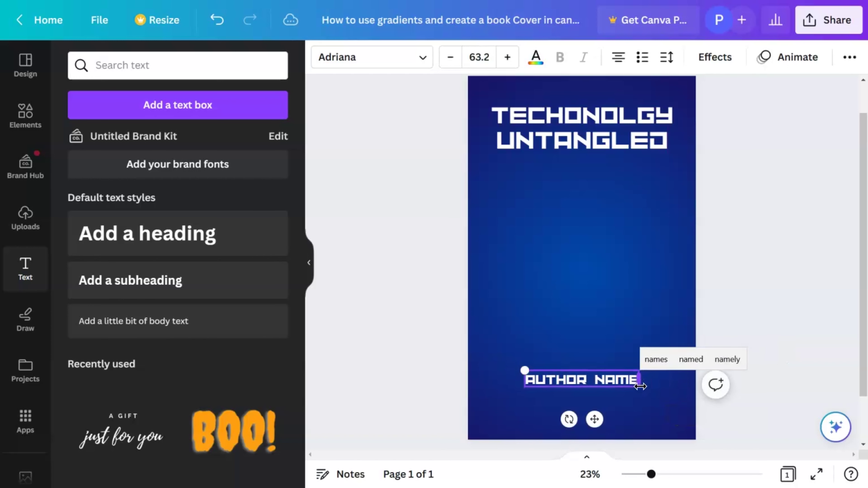
pyautogui.click(808, 305)
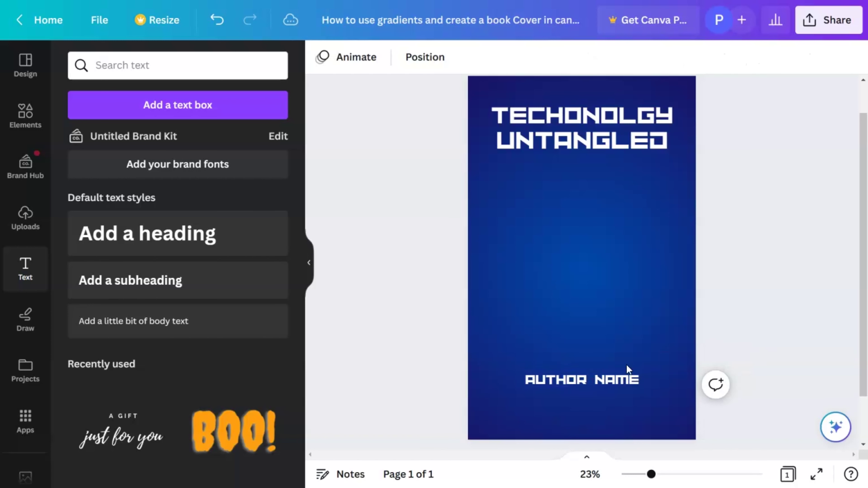
pyautogui.moveTo(595, 382); pyautogui.dragTo(595, 392)
pyautogui.click(791, 340)
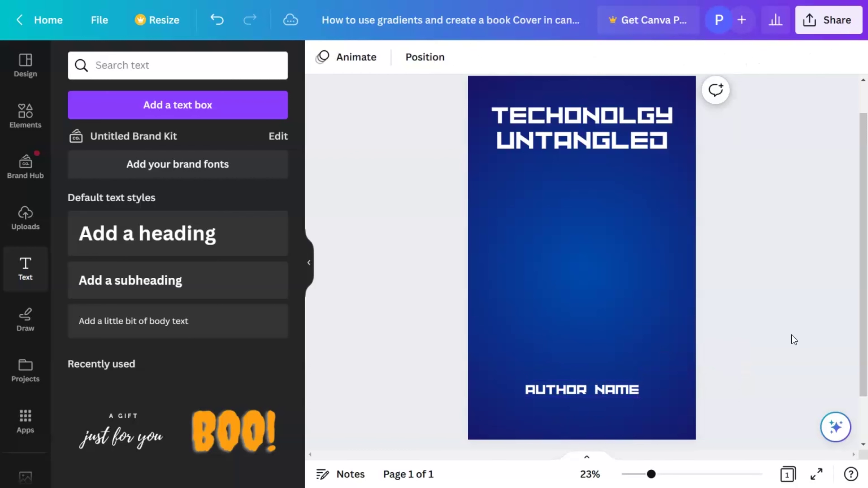
pyautogui.click(21, 121)
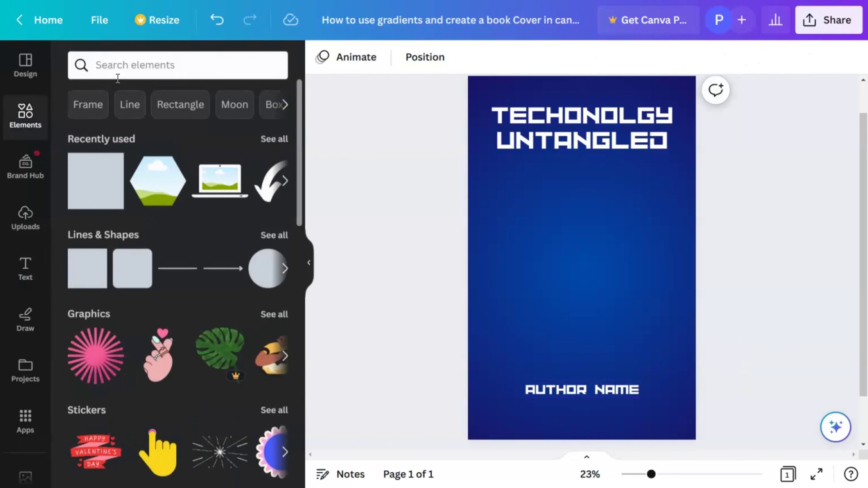
pyautogui.click(142, 61)
pyautogui.write('@')
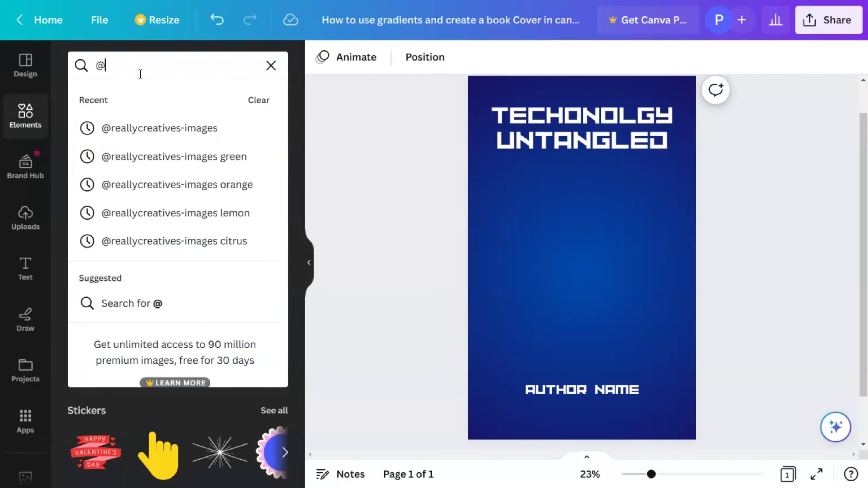
pyautogui.click(126, 128)
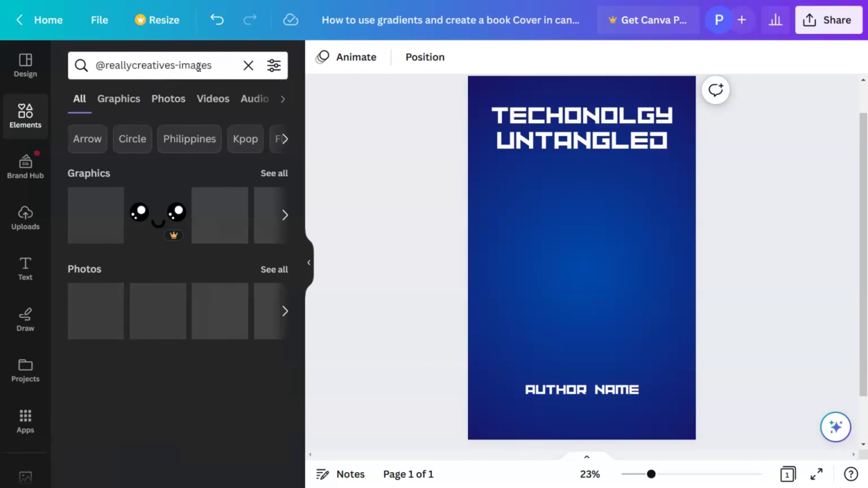
pyautogui.click(272, 174)
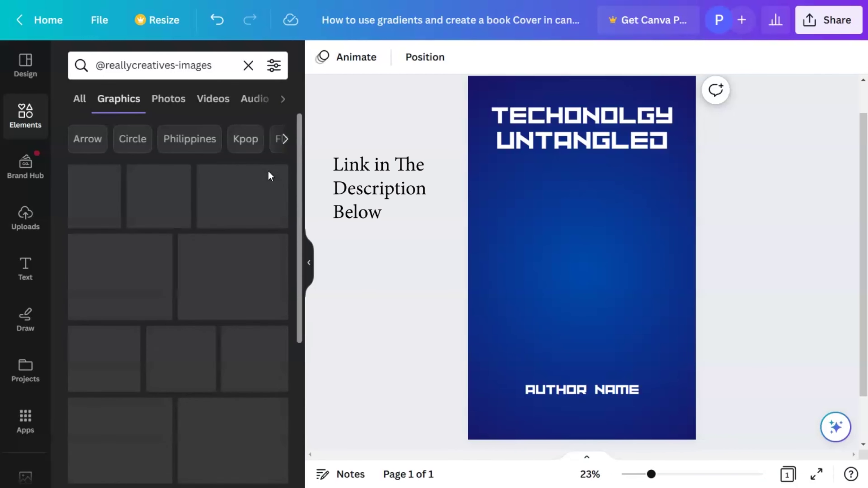
pyautogui.scroll(-10, 238, 333)
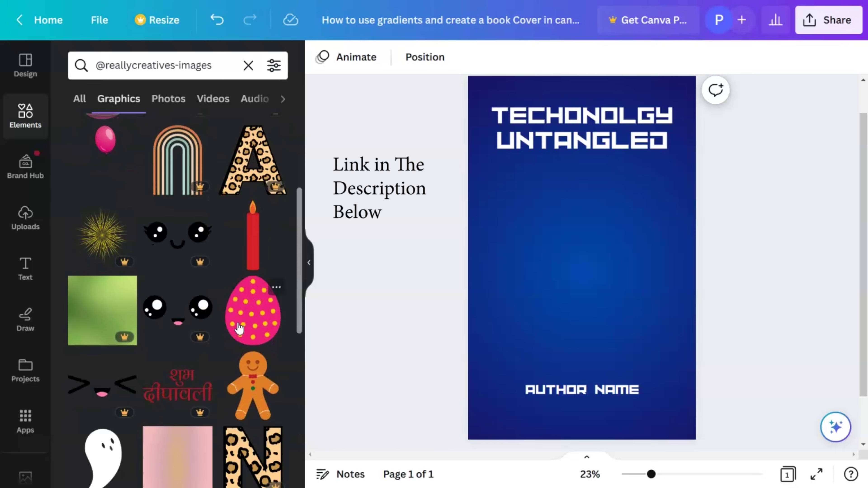
pyautogui.scroll(-10, 238, 321)
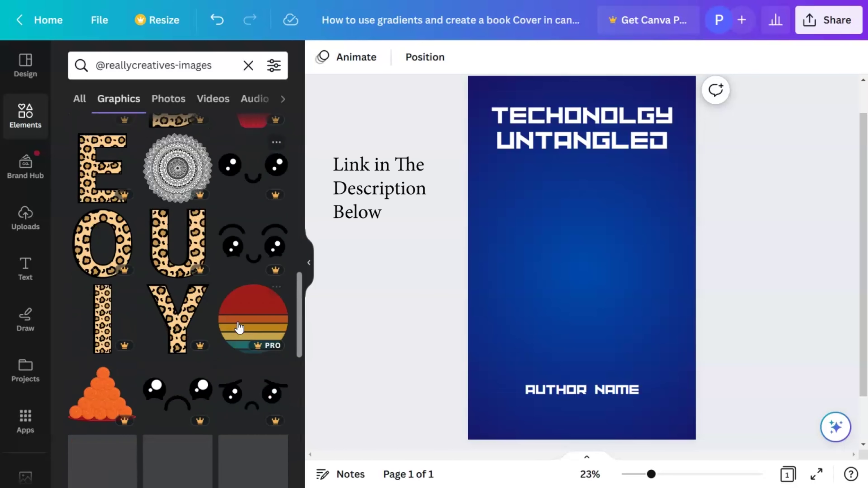
pyautogui.scroll(-8, 238, 321)
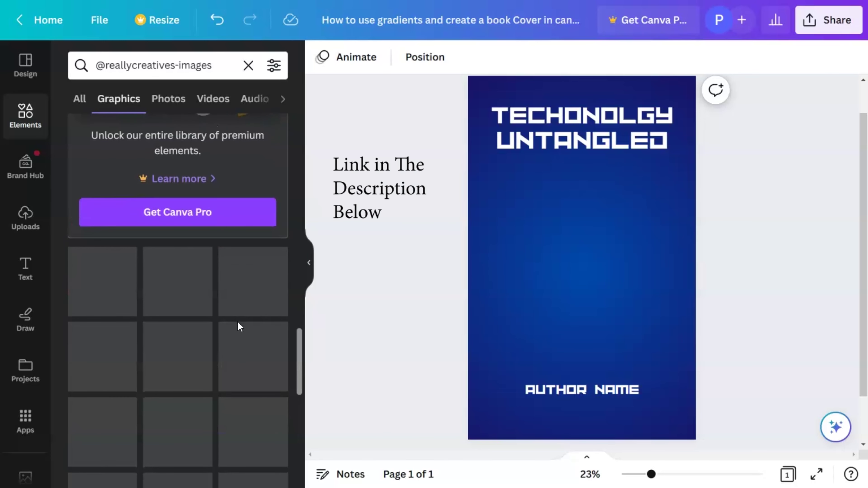
pyautogui.scroll(-10, 238, 326)
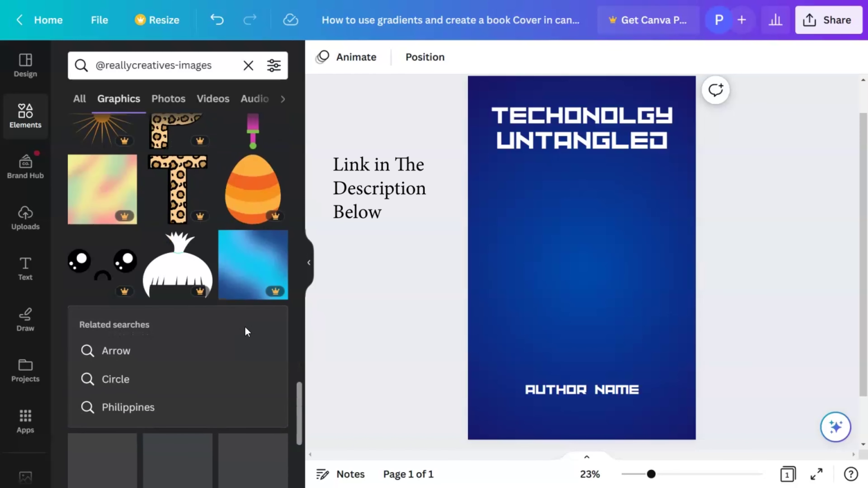
pyautogui.scroll(-8, 245, 333)
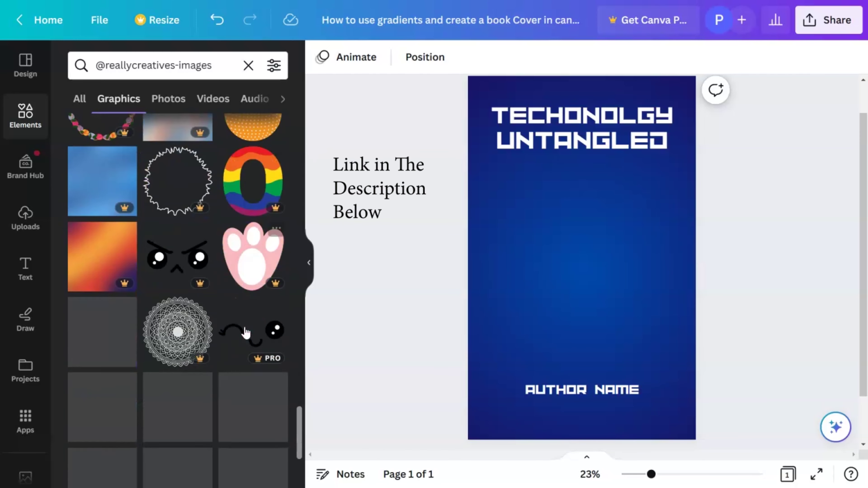
pyautogui.scroll(-8, 245, 332)
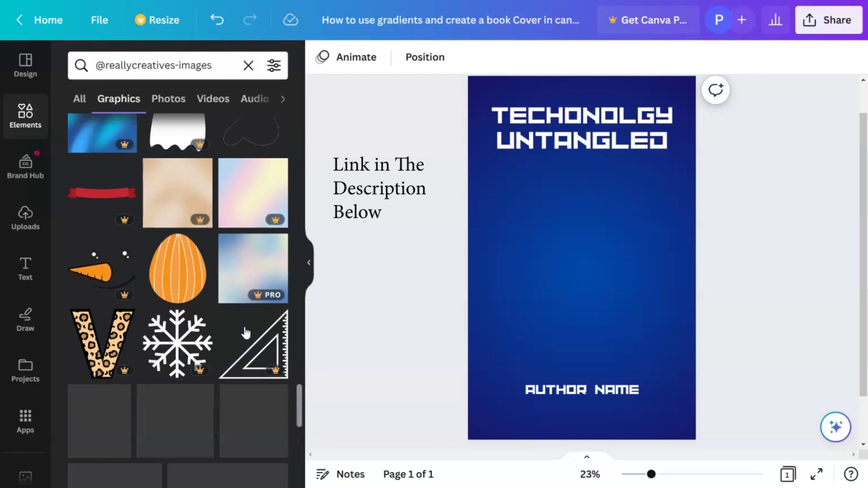
pyautogui.scroll(-2, 245, 333)
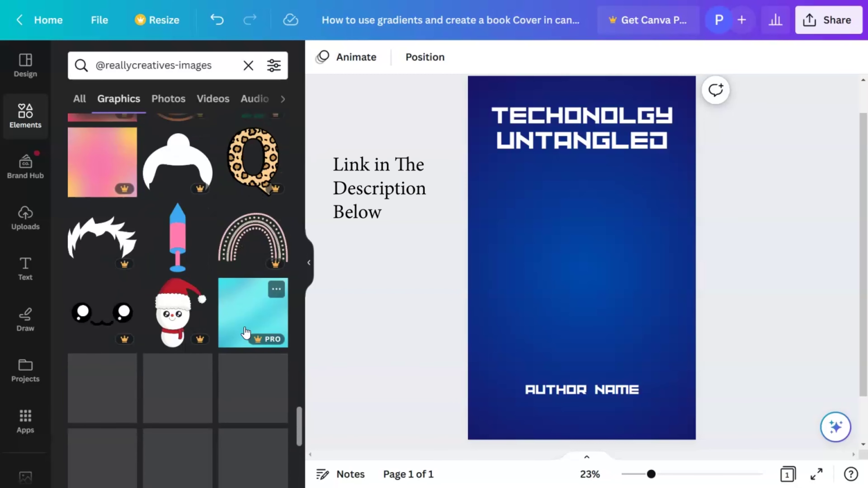
pyautogui.scroll(-8, 246, 333)
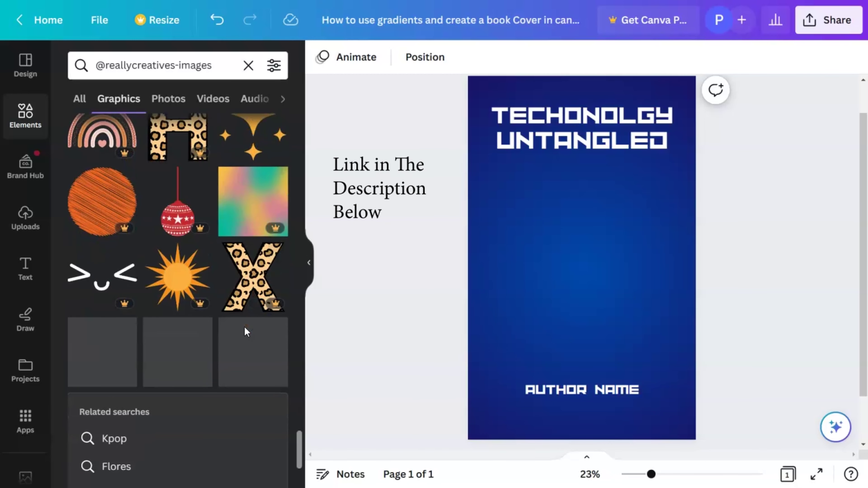
pyautogui.scroll(-5, 246, 332)
pyautogui.scroll(-10, 245, 332)
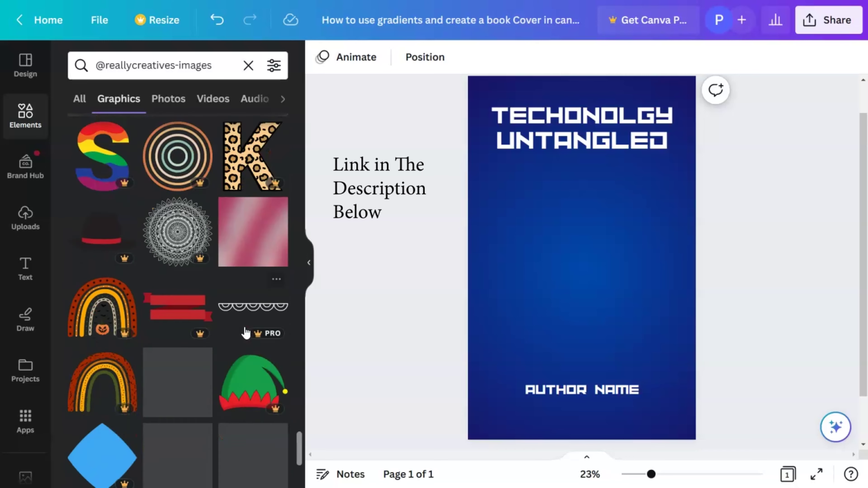
pyautogui.scroll(-3, 246, 333)
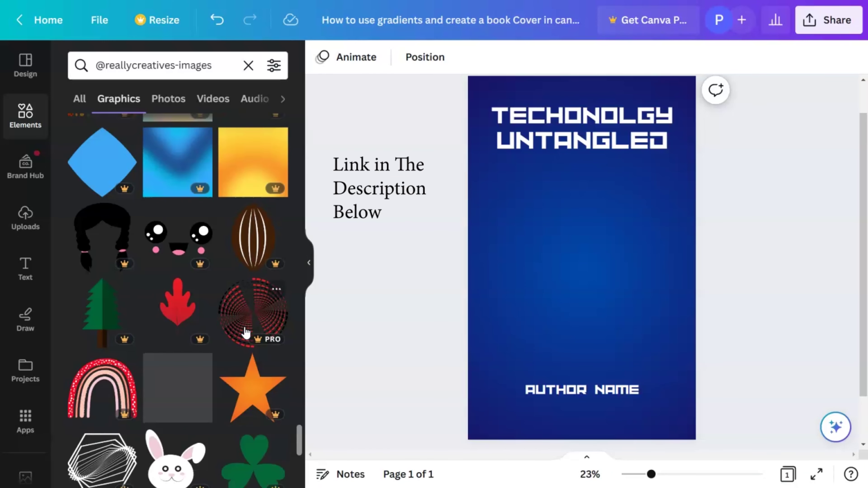
pyautogui.scroll(-5, 246, 332)
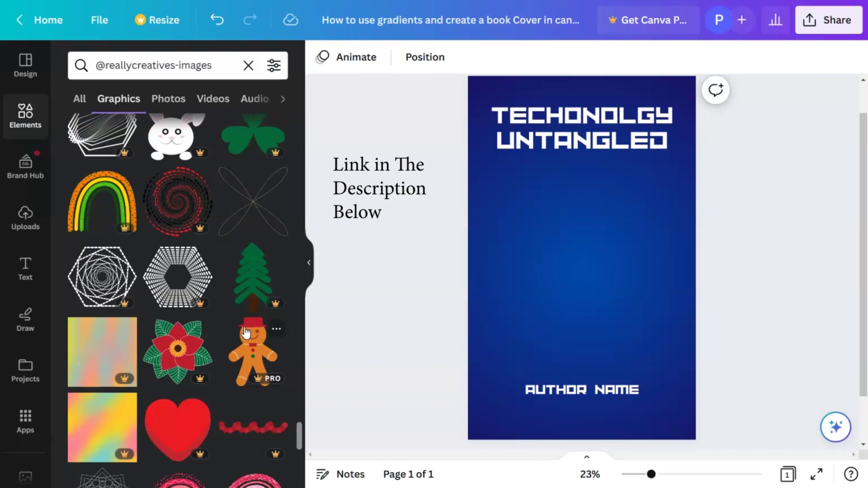
pyautogui.scroll(-5, 245, 332)
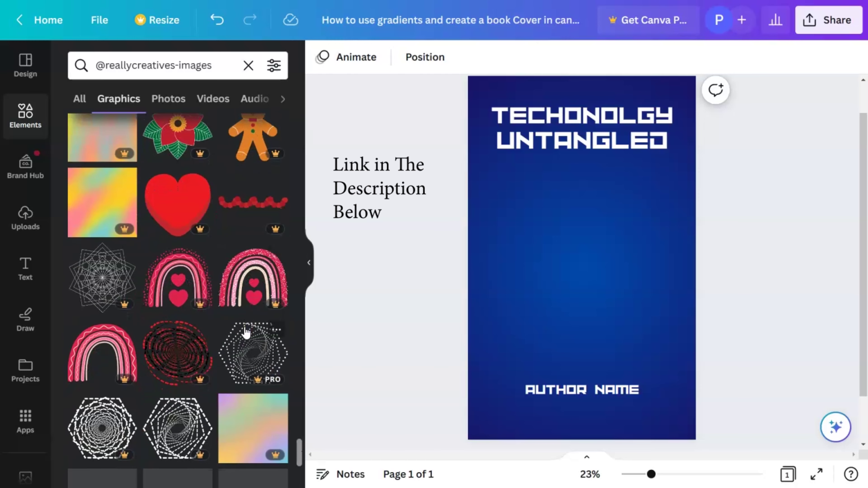
pyautogui.scroll(-5, 245, 332)
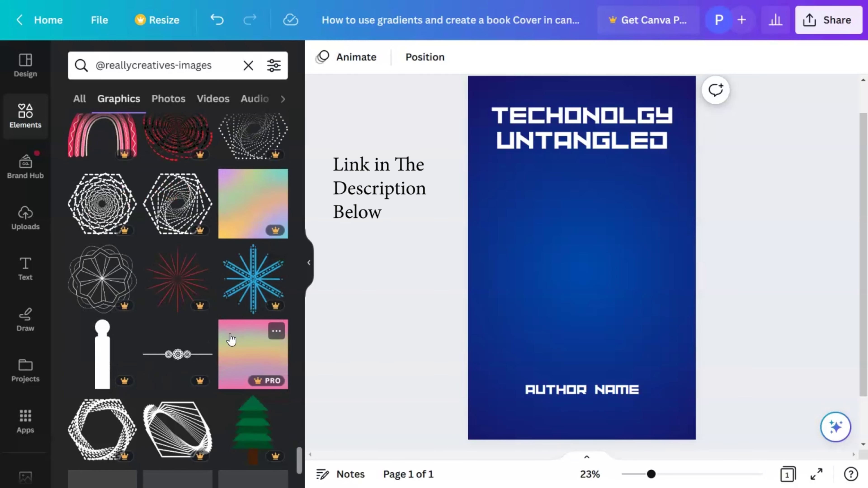
pyautogui.scroll(-4, 228, 337)
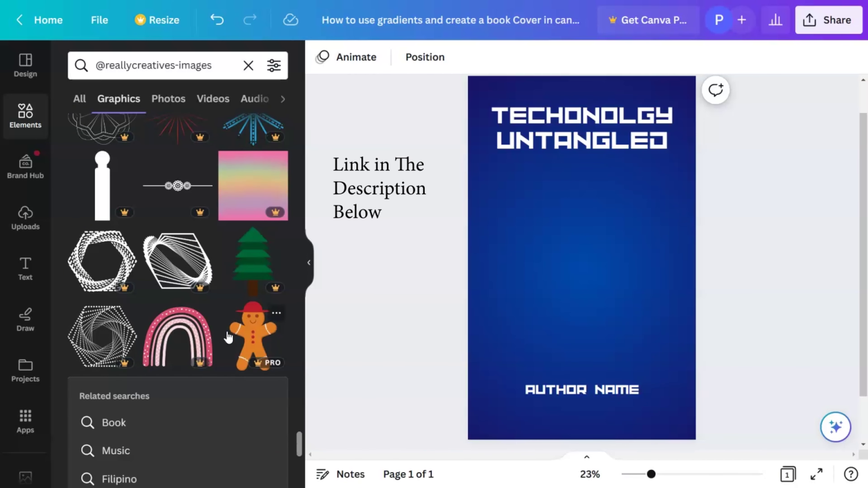
pyautogui.scroll(-5, 228, 337)
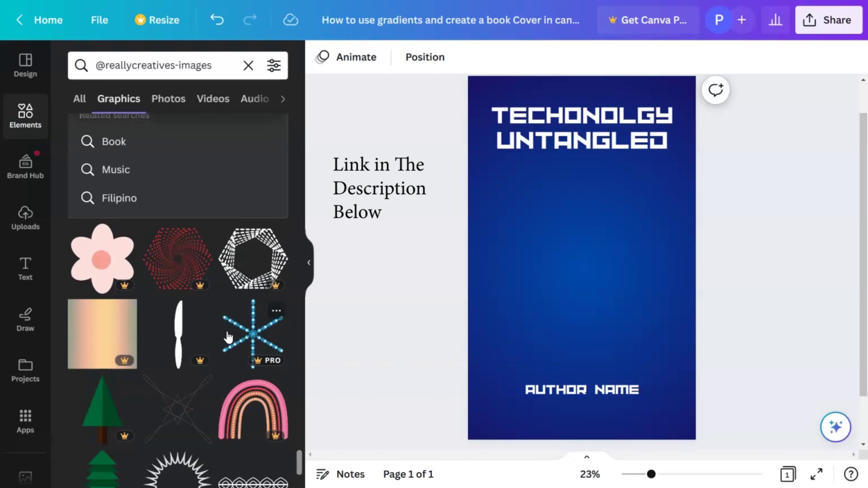
pyautogui.scroll(-5, 228, 336)
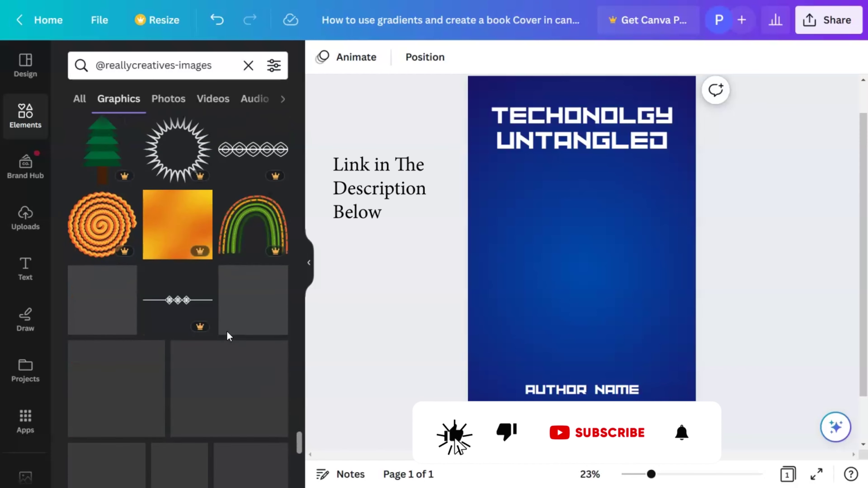
pyautogui.scroll(-5, 228, 337)
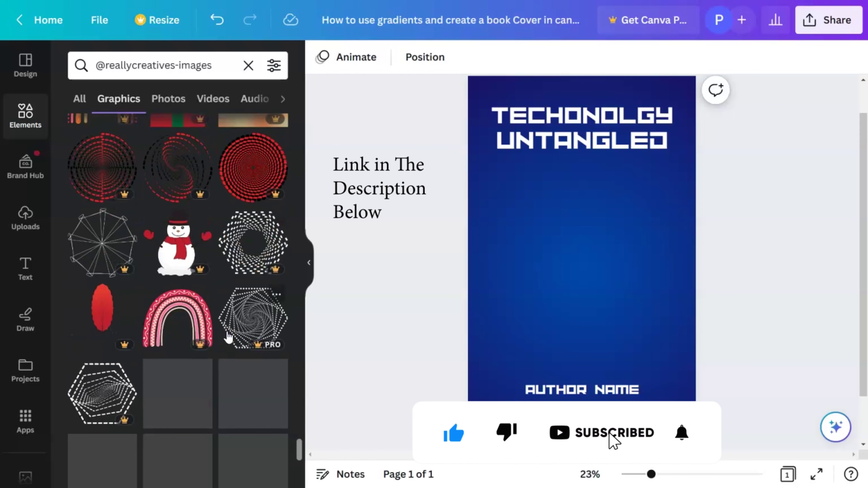
pyautogui.scroll(-5, 228, 337)
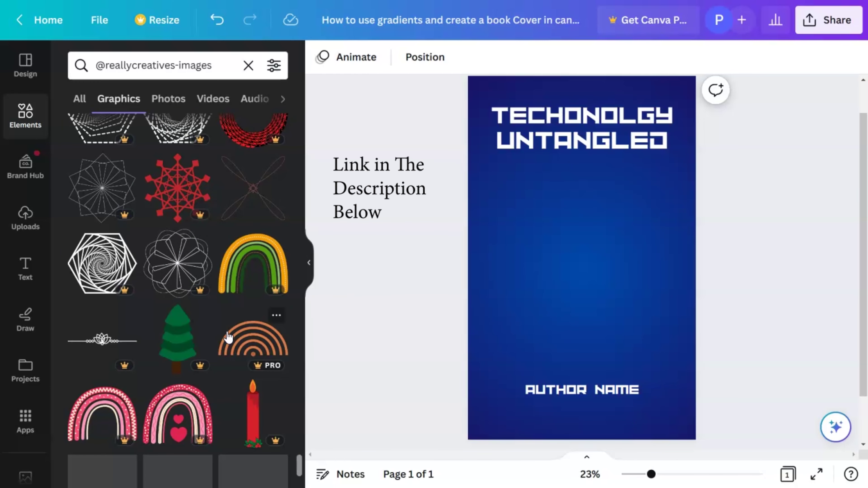
pyautogui.scroll(-5, 228, 337)
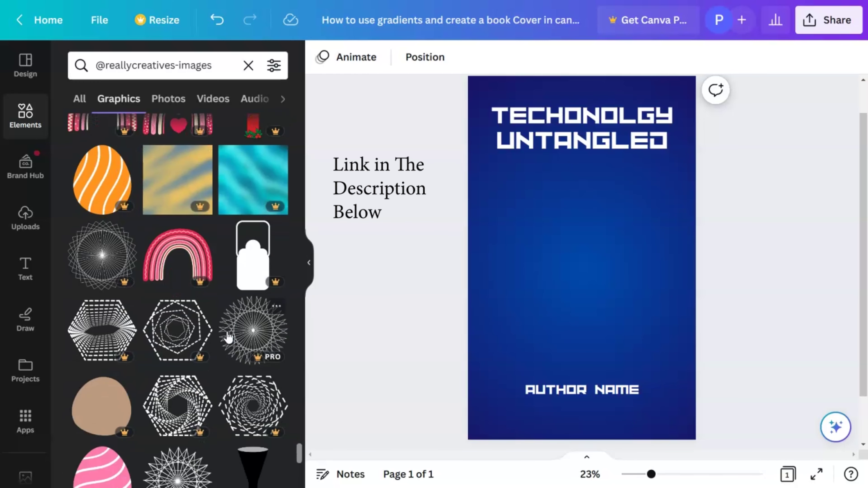
pyautogui.scroll(-2, 228, 337)
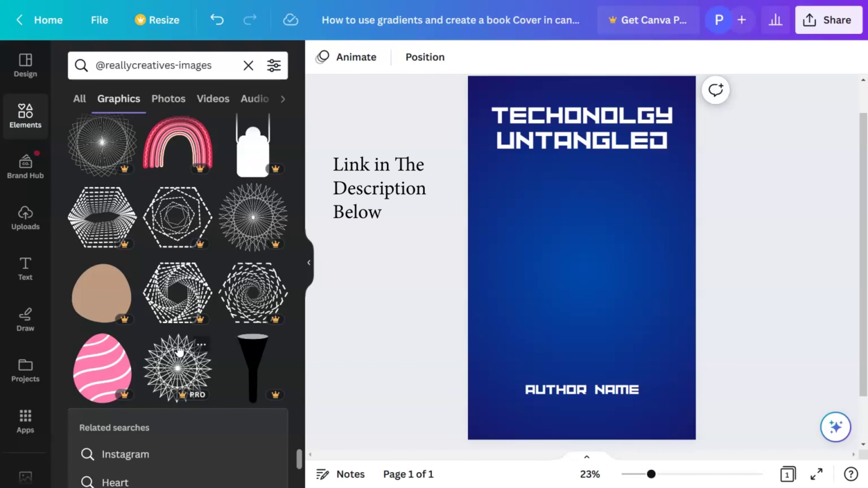
pyautogui.scroll(-6, 179, 350)
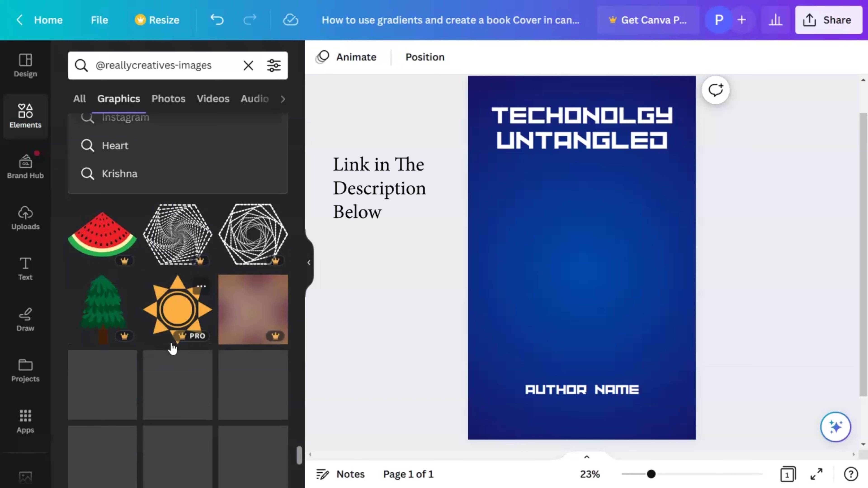
pyautogui.scroll(-5, 175, 347)
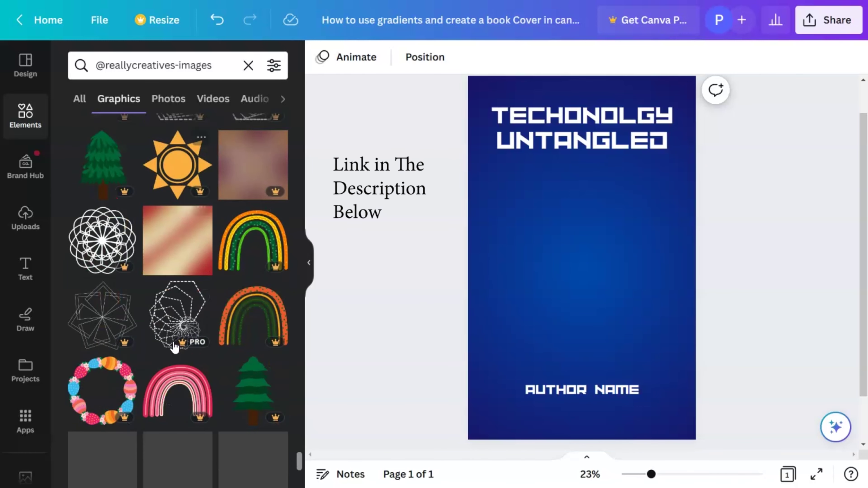
pyautogui.scroll(-8, 175, 347)
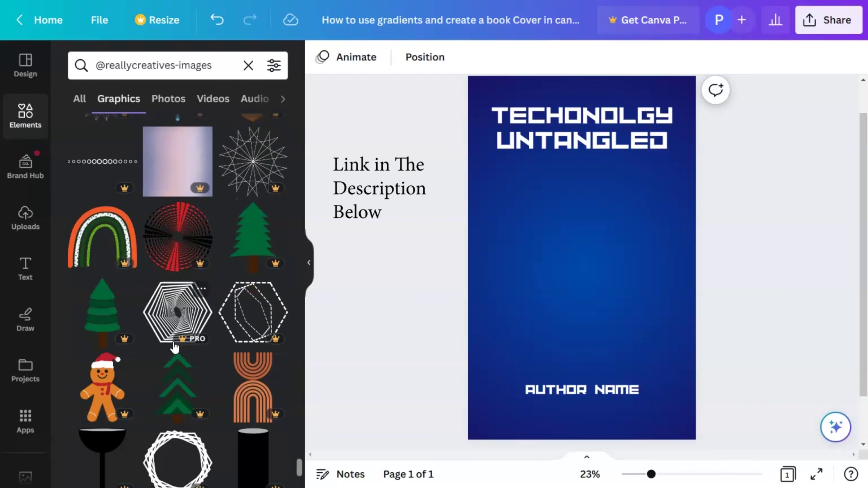
pyautogui.scroll(-3, 175, 347)
pyautogui.scroll(-2, 175, 347)
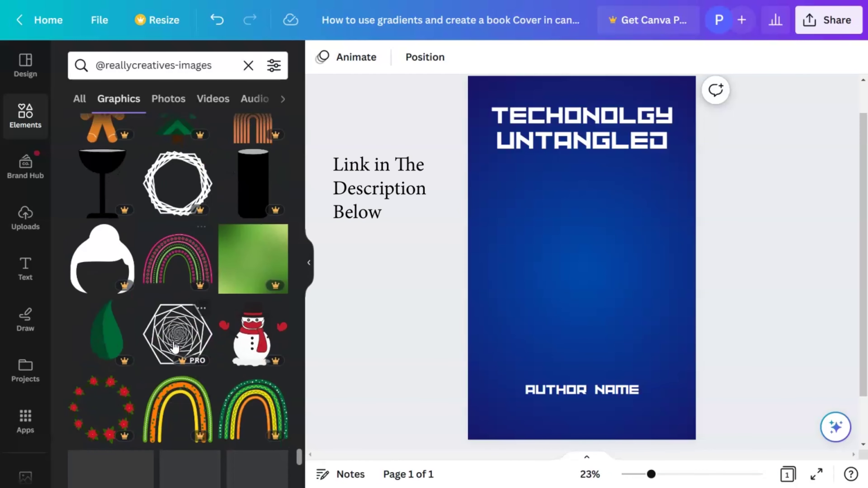
# Add the white twisted hexagon line graphic, enlarge it to about 1,063 by 955, and centre it between the title and author name
pyautogui.scroll(-4, 175, 347)
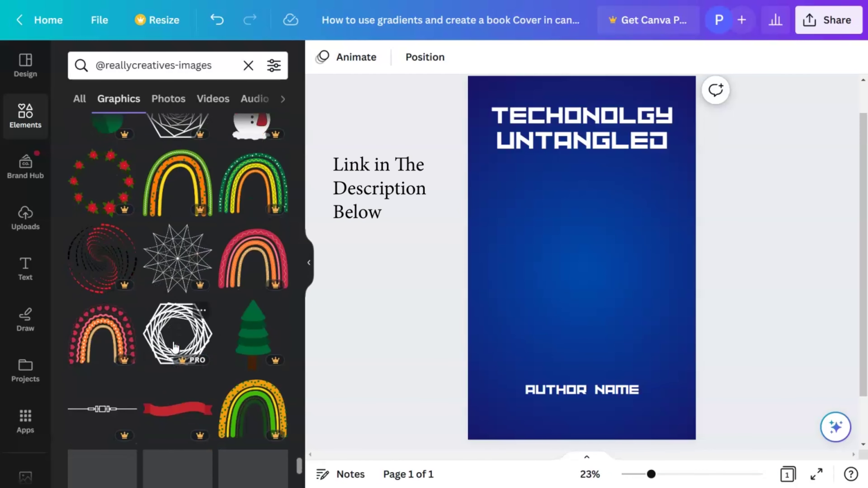
pyautogui.click(180, 337)
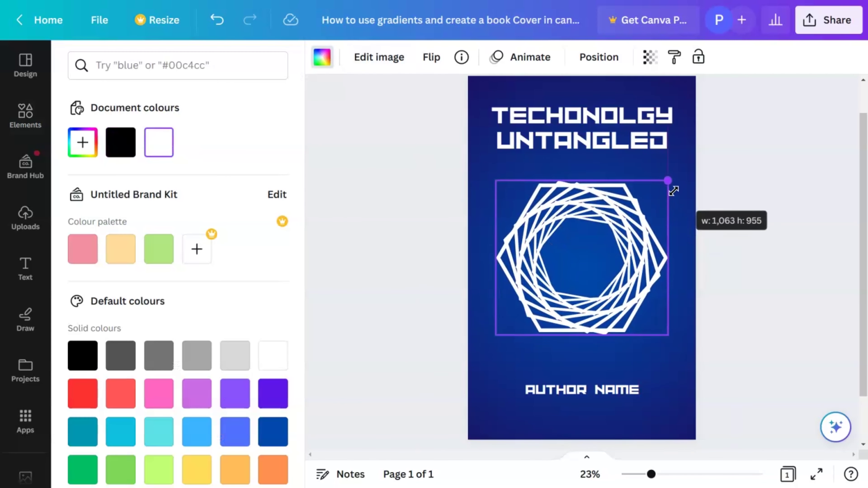
pyautogui.moveTo(622, 233); pyautogui.dragTo(622, 245)
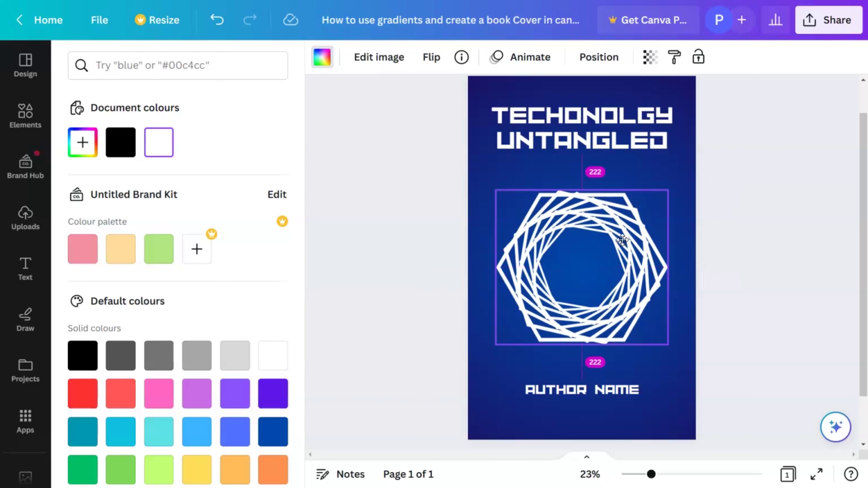
pyautogui.click(622, 240)
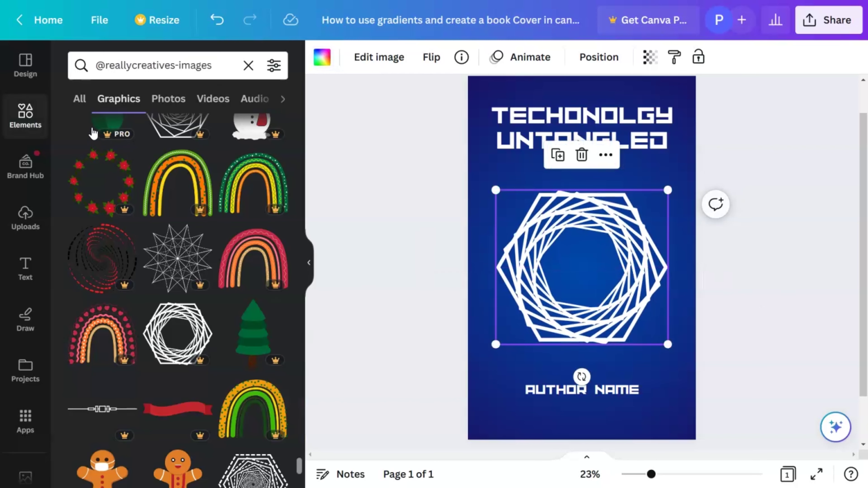
# Find frames matching "frame haxagon" and add the plain hexagon frame to the cover
pyautogui.click(248, 65)
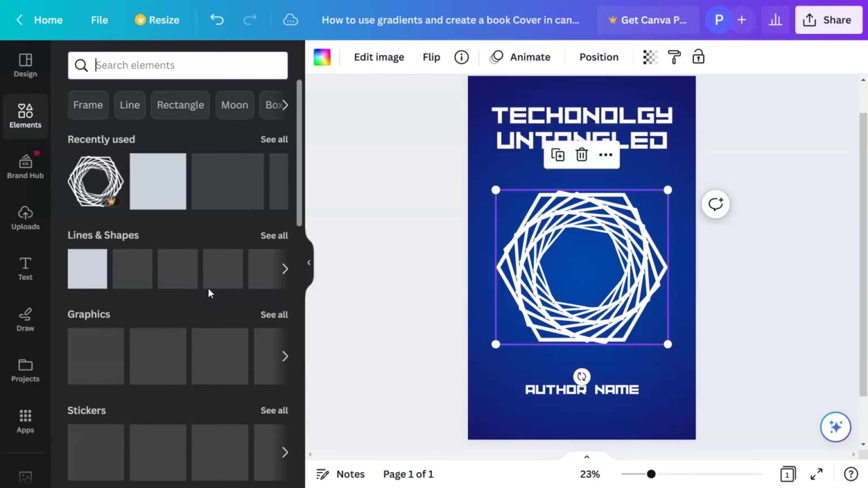
pyautogui.scroll(-10, 166, 301)
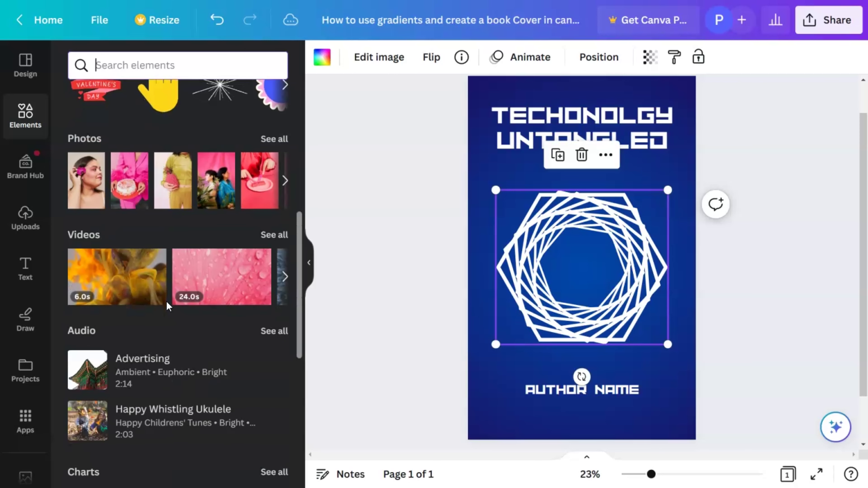
pyautogui.scroll(-8, 167, 301)
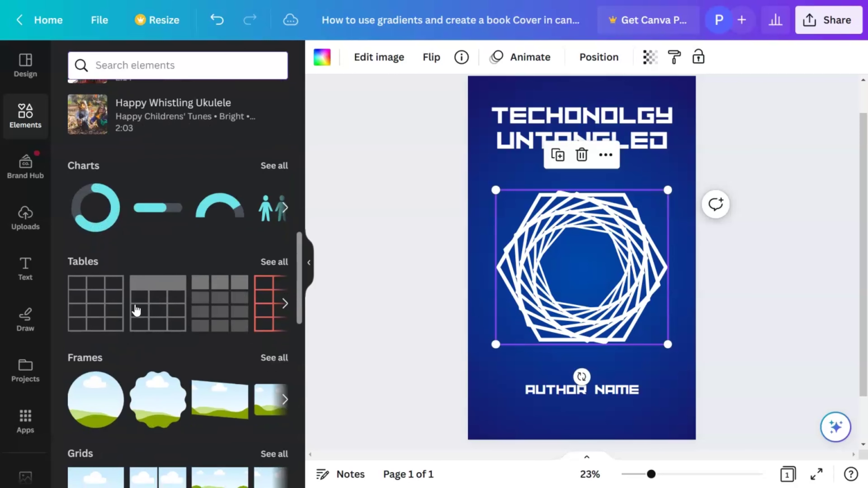
pyautogui.scroll(-3, 137, 311)
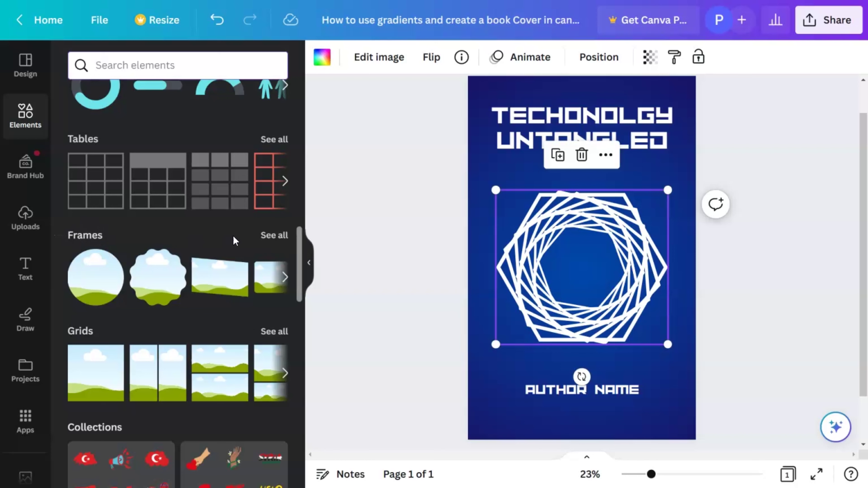
pyautogui.click(267, 235)
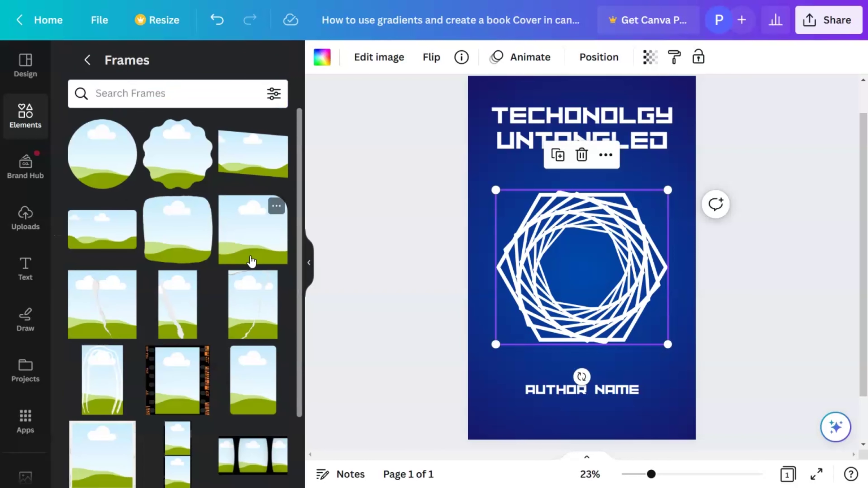
pyautogui.click(206, 92)
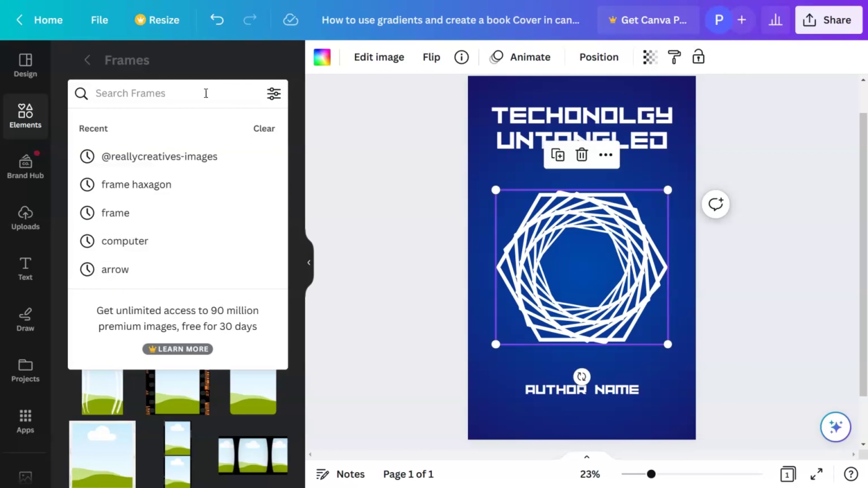
pyautogui.click(154, 185)
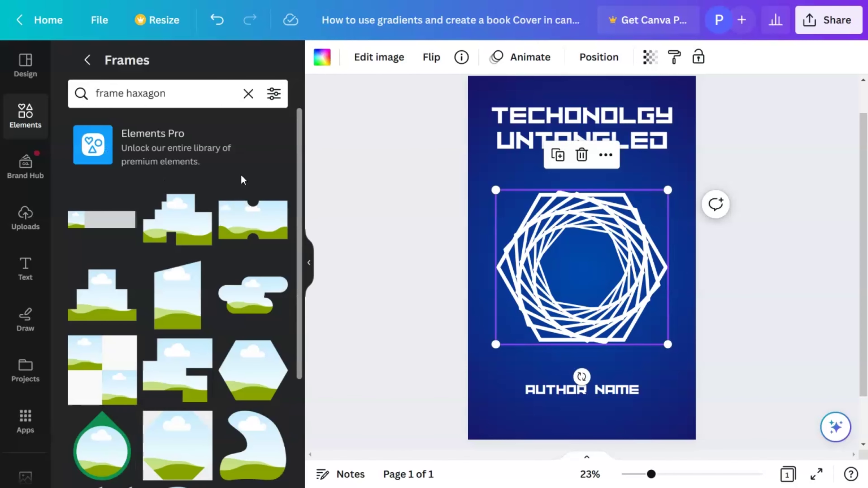
pyautogui.click(253, 365)
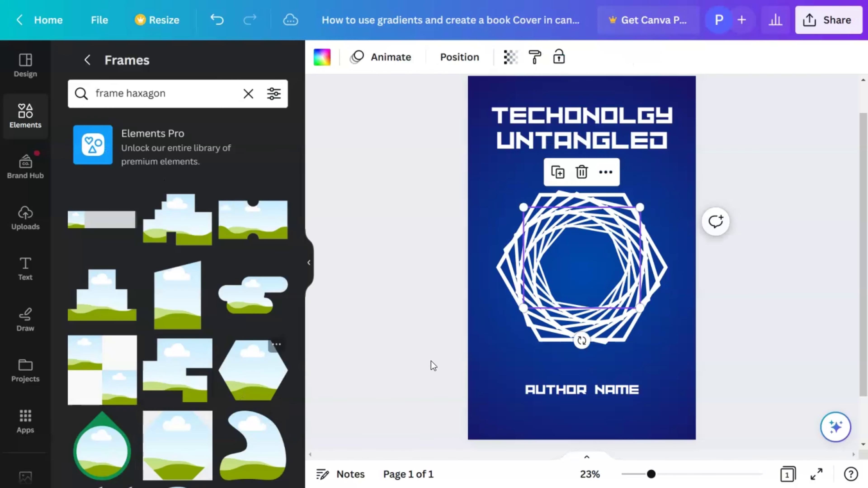
# Shrink the hexagon frame to fit the opening of the line graphic, rotate it 10° and centre it there
pyautogui.moveTo(603, 272); pyautogui.dragTo(600, 275)
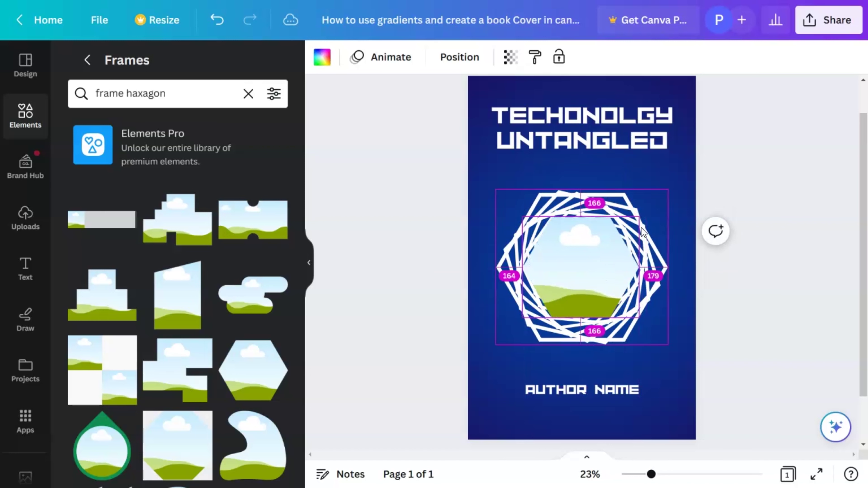
pyautogui.moveTo(638, 217); pyautogui.dragTo(638, 236)
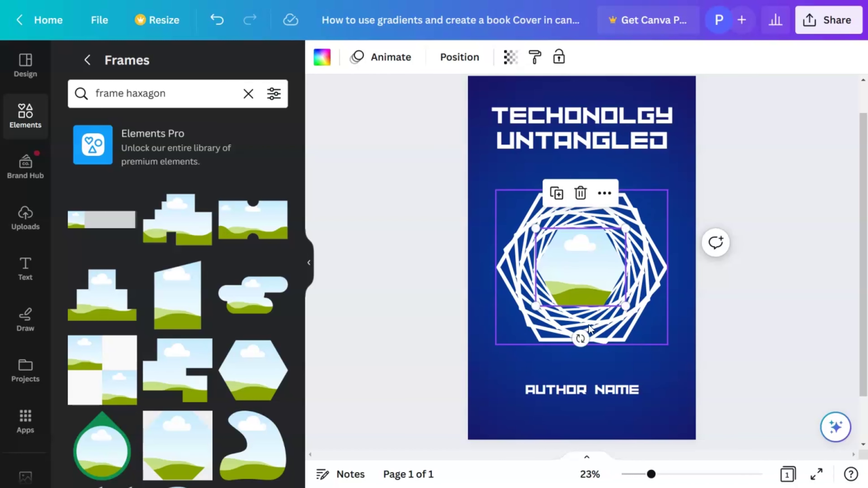
pyautogui.moveTo(579, 338); pyautogui.dragTo(567, 335)
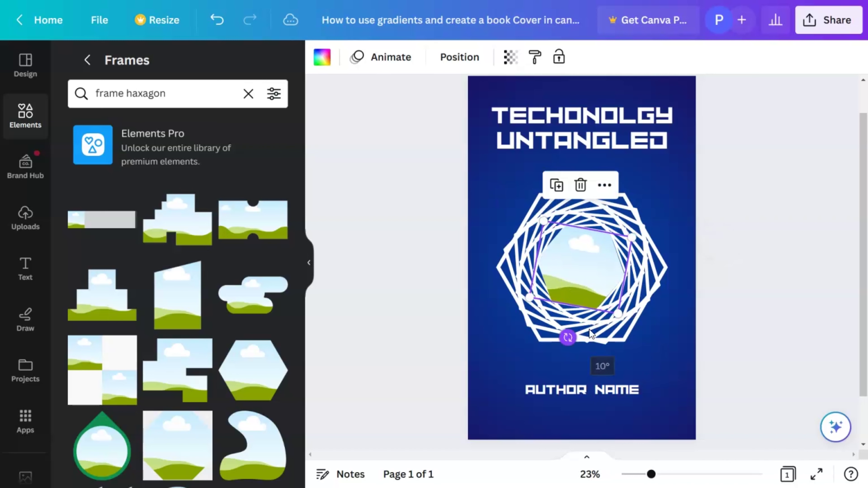
pyautogui.click(754, 300)
pyautogui.moveTo(582, 270); pyautogui.dragTo(582, 270)
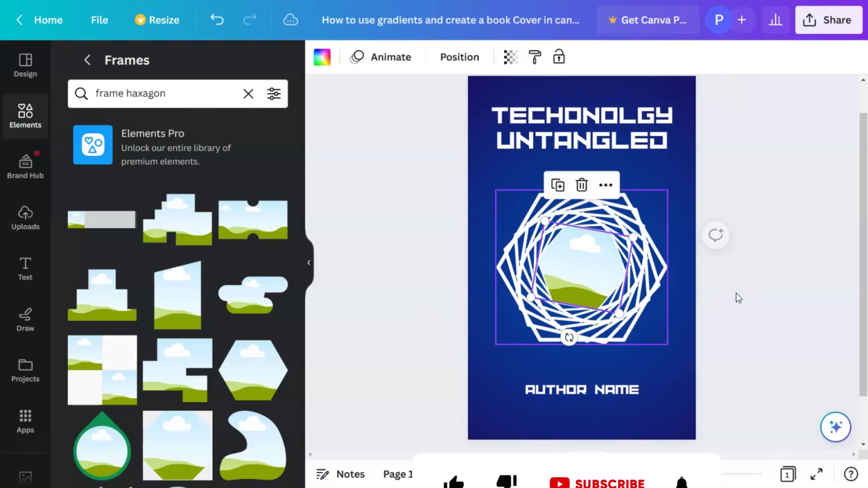
pyautogui.click(783, 296)
# Search Pixabay for "technology" and place the dark dotted-sphere image inside the hexagon frame
pyautogui.scroll(-10, 28, 352)
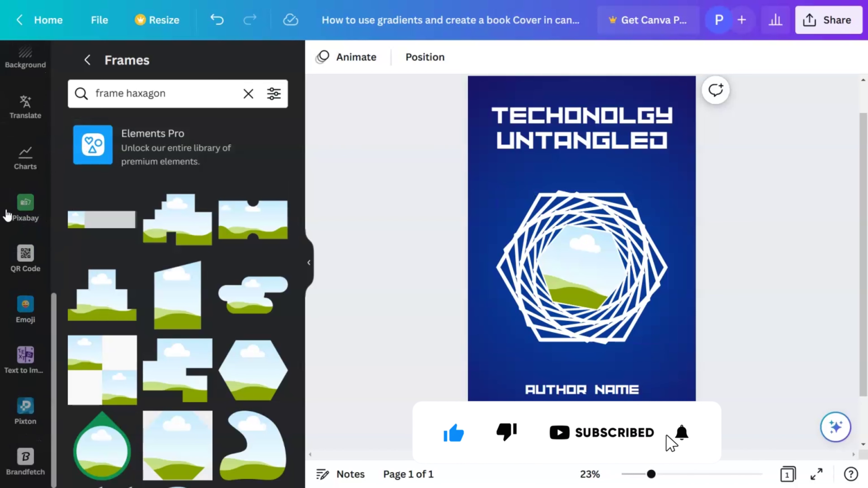
pyautogui.click(26, 214)
pyautogui.click(170, 66)
pyautogui.write('technology')
pyautogui.press('Return')
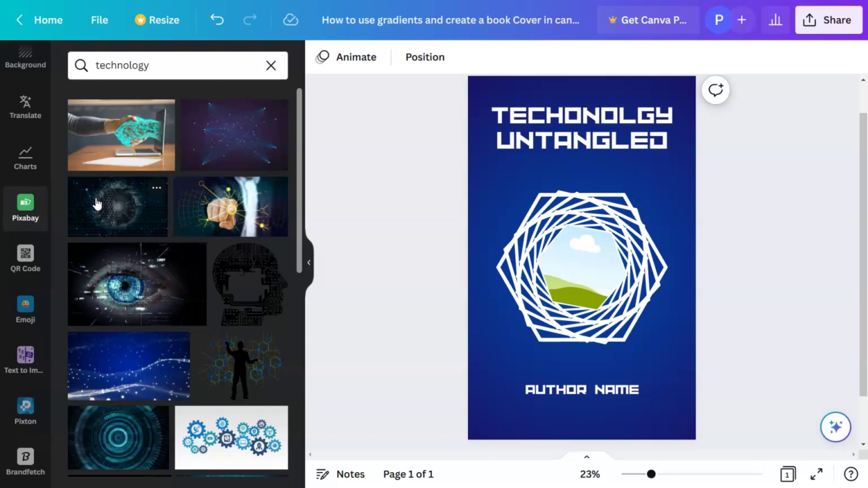
pyautogui.moveTo(209, 207); pyautogui.dragTo(561, 268)
pyautogui.click(631, 273)
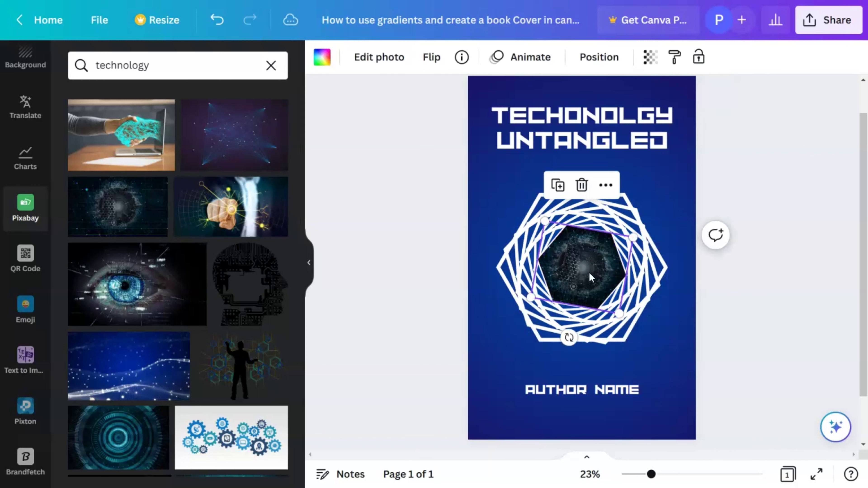
# Enlarge the photo inside the hexagon frame and shift its crop to reveal the dotted pattern and the small ring
pyautogui.doubleClick(600, 267)
pyautogui.moveTo(659, 242); pyautogui.dragTo(763, 199)
pyautogui.moveTo(612, 266); pyautogui.dragTo(528, 291)
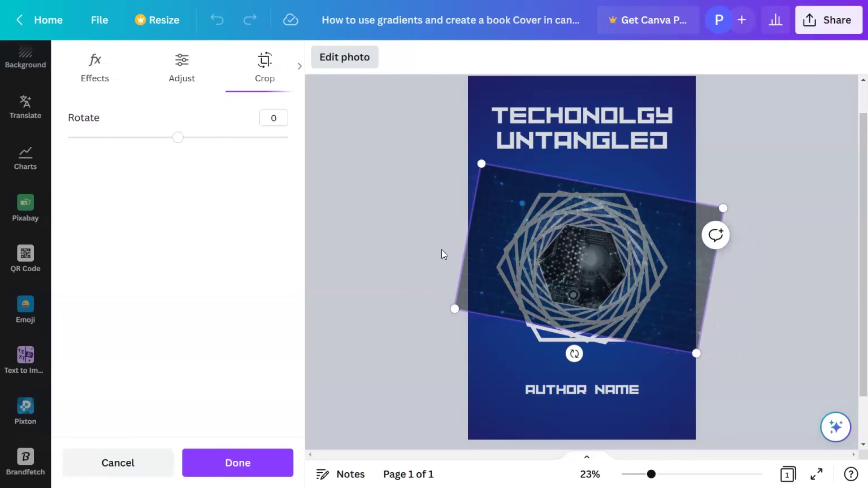
pyautogui.click(376, 187)
pyautogui.click(376, 189)
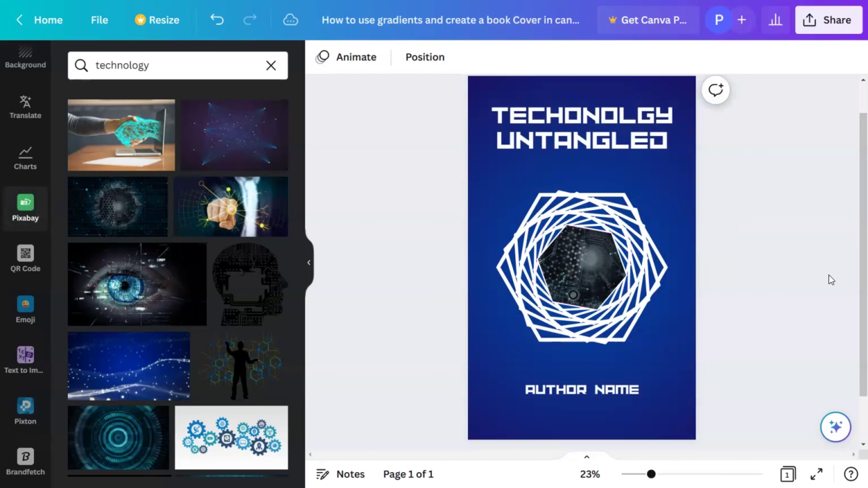
# Enlarge the framed photo further and reposition its crop so the bright centre of the sphere sits mid-frame
pyautogui.click(575, 256)
pyautogui.doubleClick(575, 256)
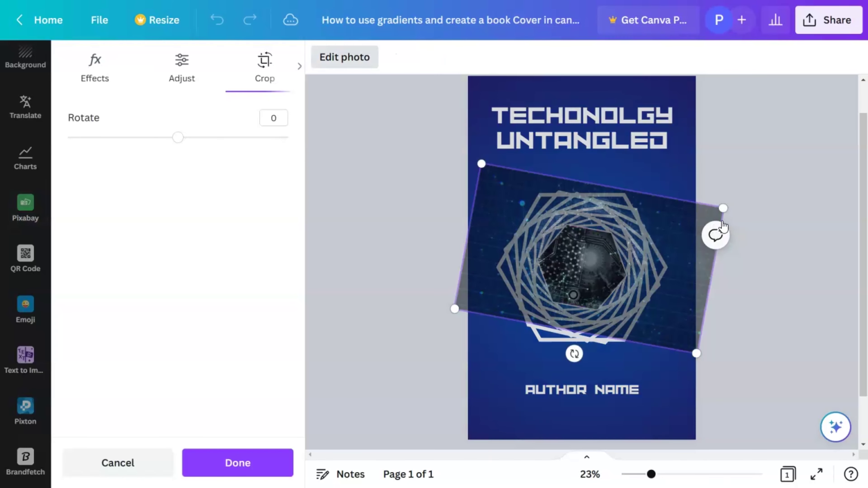
pyautogui.moveTo(743, 207); pyautogui.dragTo(792, 188)
pyautogui.moveTo(595, 253); pyautogui.dragTo(543, 270)
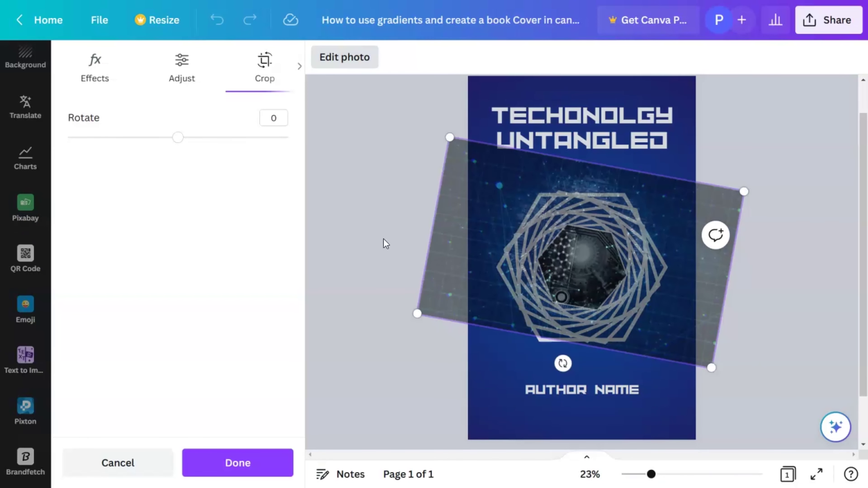
pyautogui.click(382, 238)
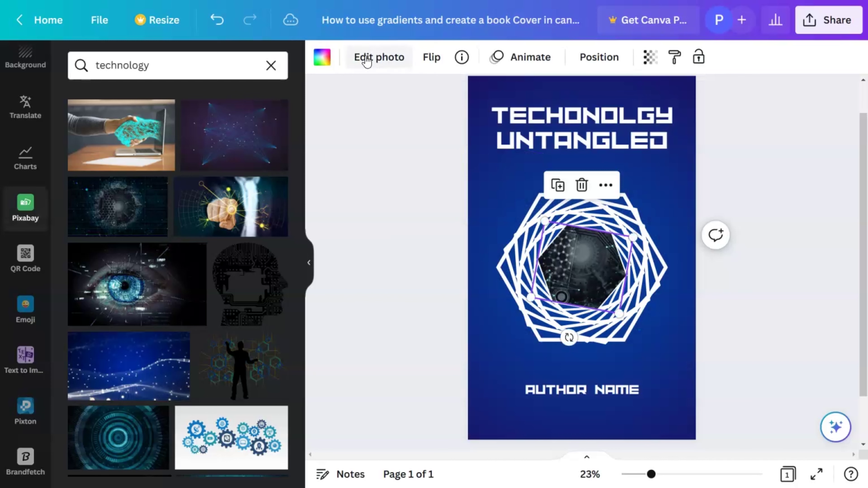
# Try the Luna, Myst and Capri filters on the framed photo
pyautogui.click(385, 60)
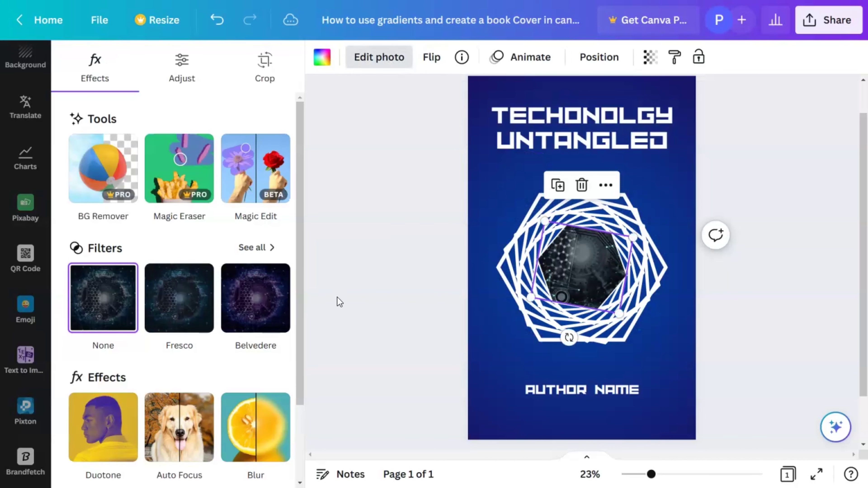
pyautogui.click(272, 297)
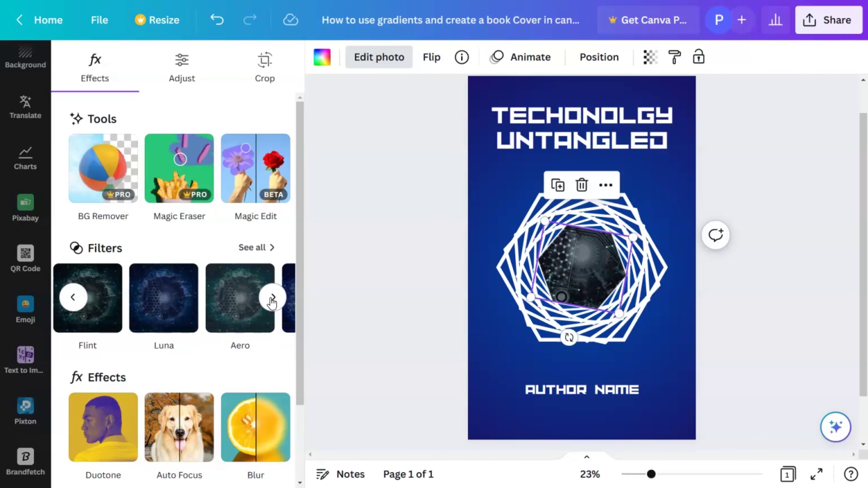
pyautogui.click(165, 310)
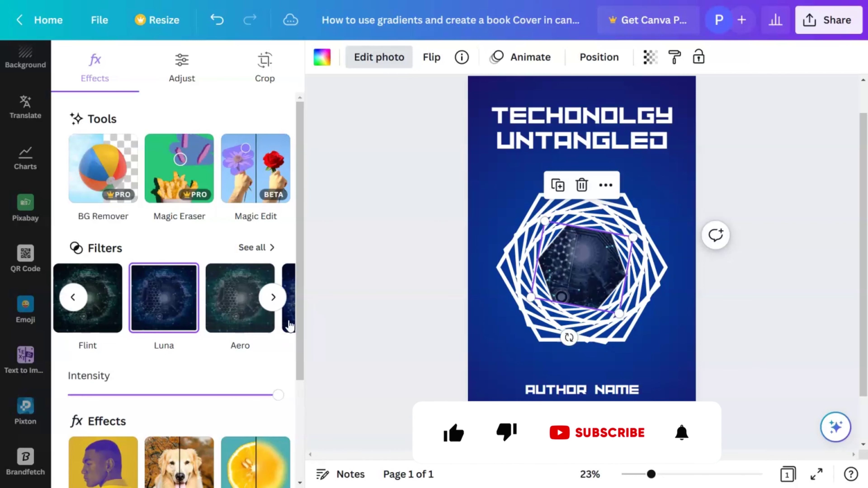
pyautogui.click(273, 297)
pyautogui.click(106, 319)
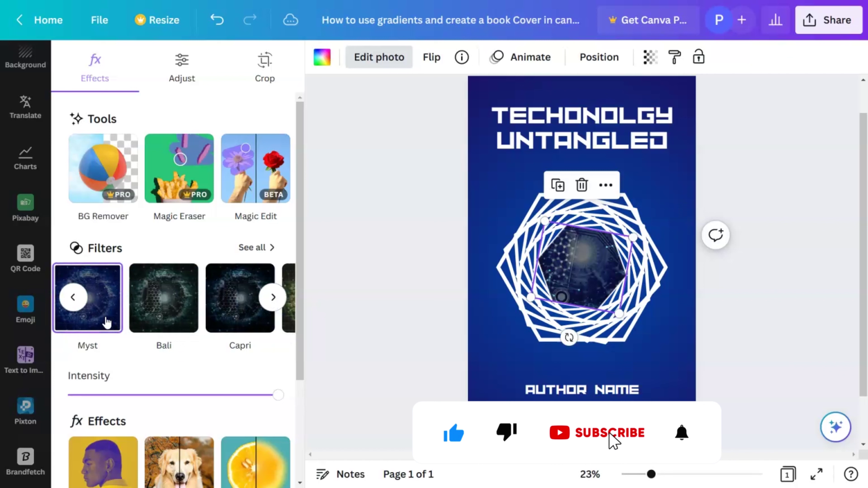
pyautogui.click(243, 320)
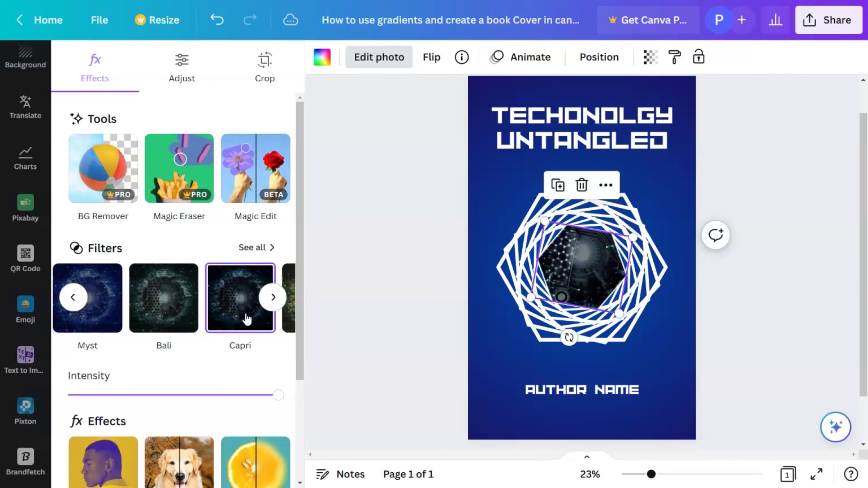
# Try the Polar, Chroma and Rustiq filters on the framed photo
pyautogui.click(273, 298)
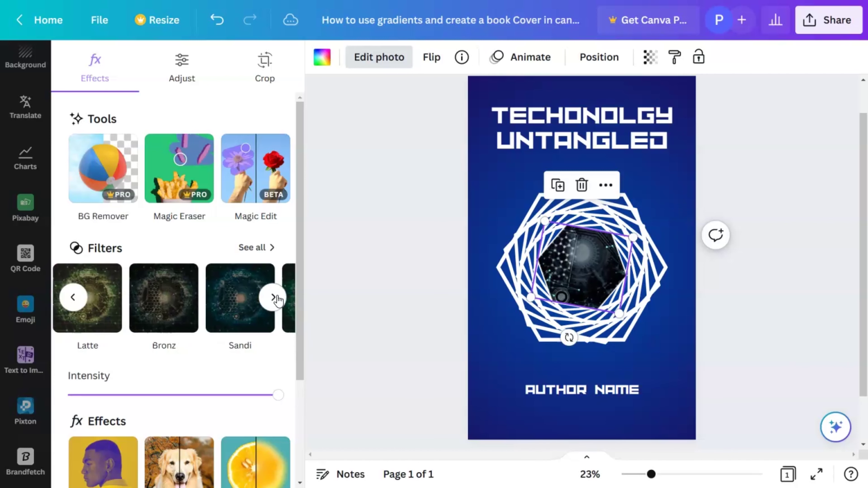
pyautogui.click(273, 297)
pyautogui.click(273, 297)
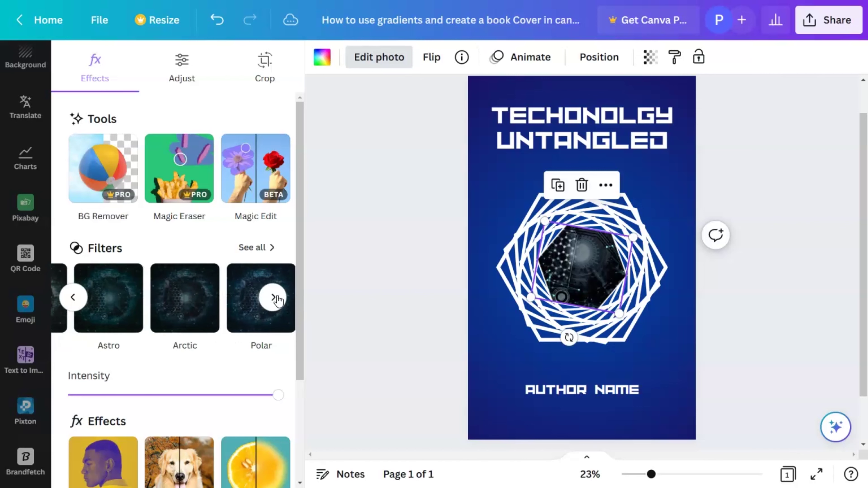
pyautogui.click(249, 302)
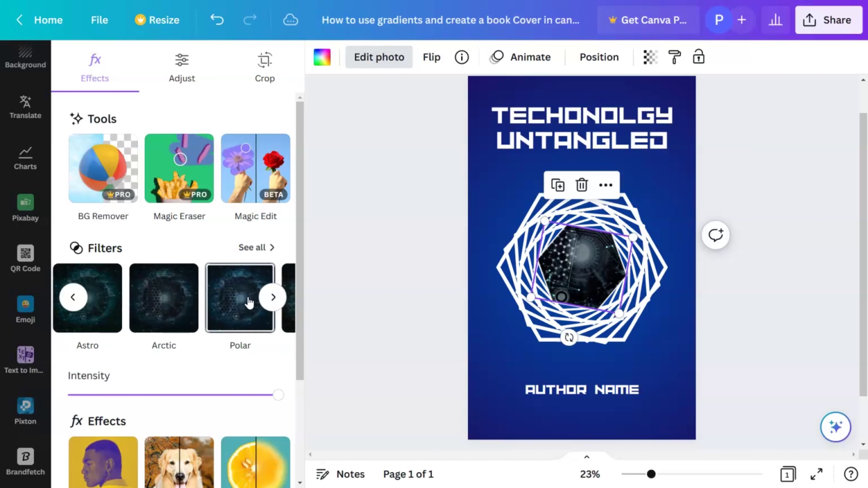
pyautogui.click(273, 297)
pyautogui.click(176, 304)
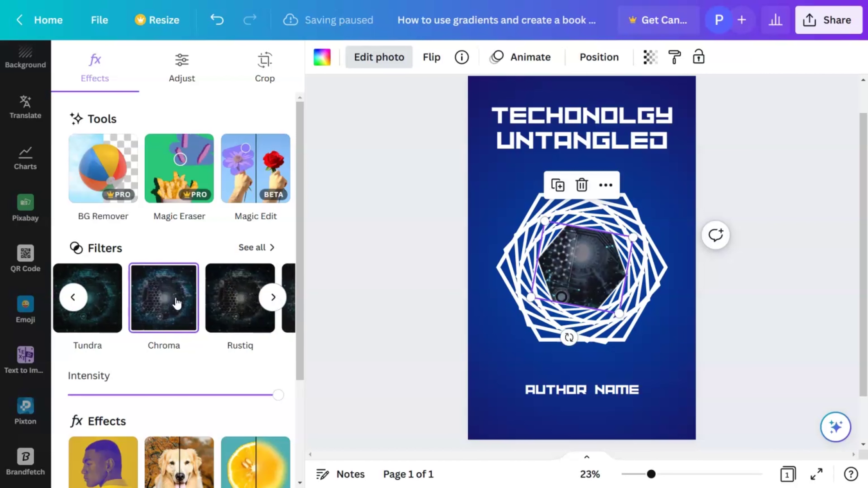
pyautogui.click(238, 301)
# Apply the Aria filter to the framed photo
pyautogui.click(273, 297)
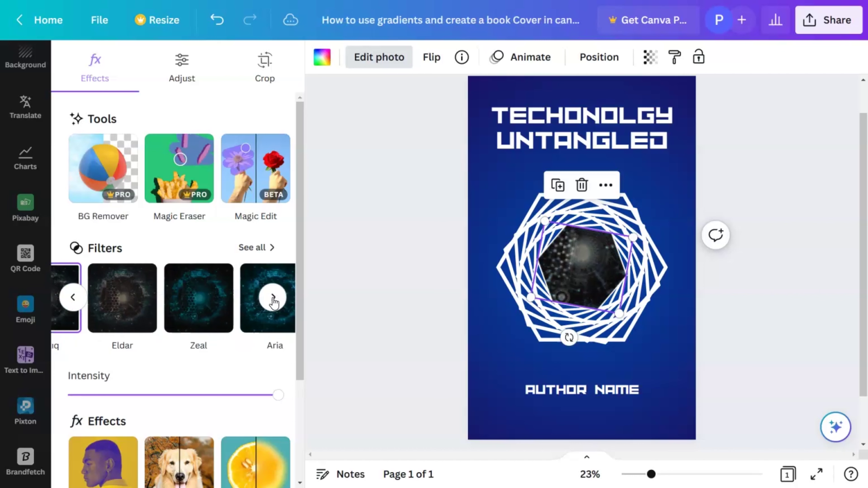
pyautogui.click(235, 309)
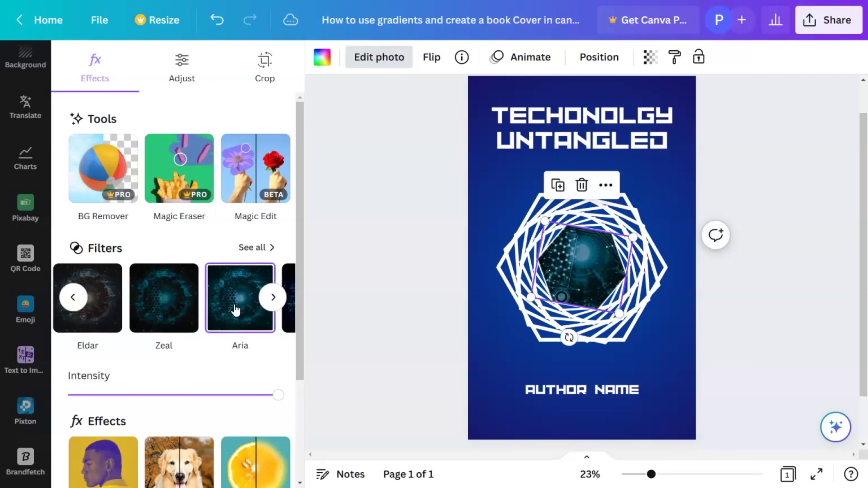
# Try the Zeal, Rose and Oceanic filters on the framed photo
pyautogui.click(179, 309)
pyautogui.click(273, 297)
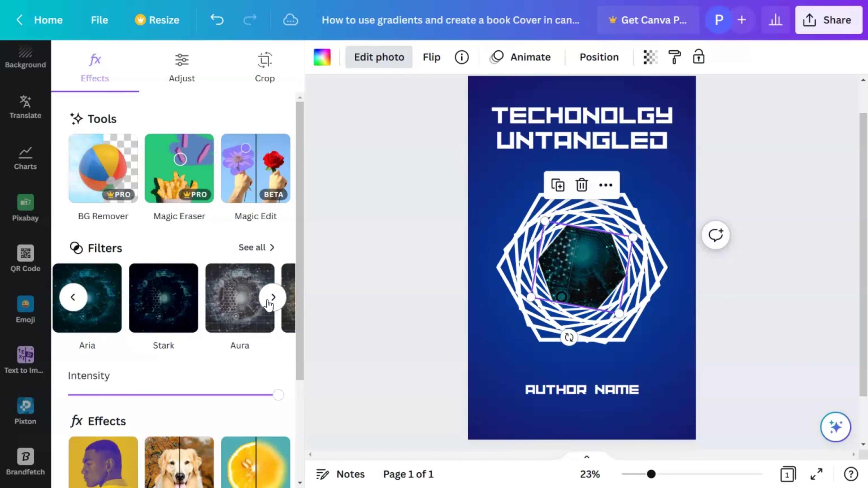
pyautogui.click(273, 297)
pyautogui.click(273, 297)
pyautogui.click(273, 297)
pyautogui.click(171, 300)
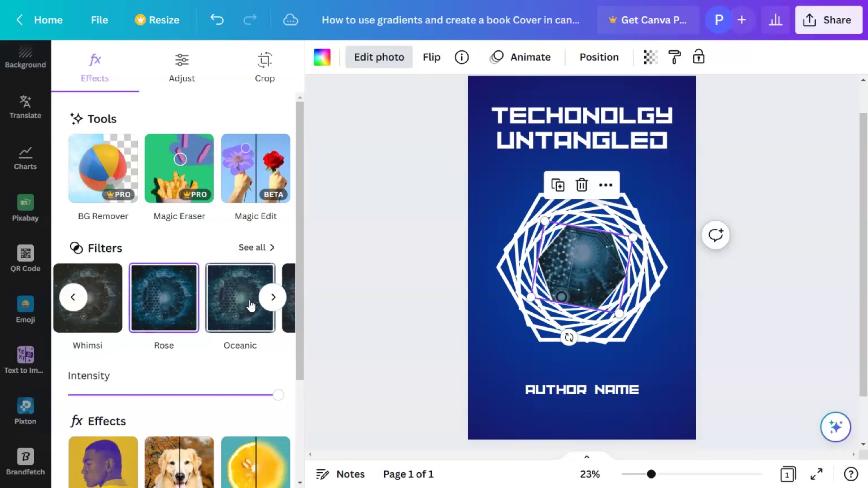
pyautogui.click(241, 305)
pyautogui.click(163, 301)
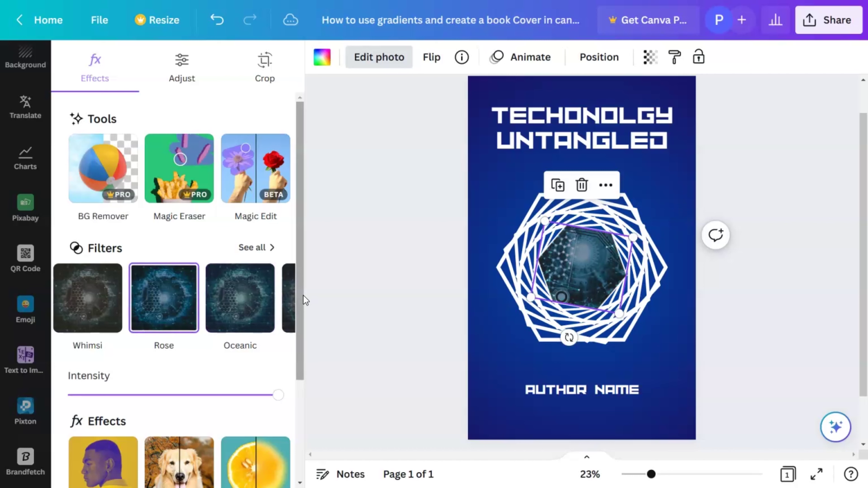
# Try the Vinto filter on the framed photo and apply Fade instead
pyautogui.click(272, 299)
pyautogui.click(172, 306)
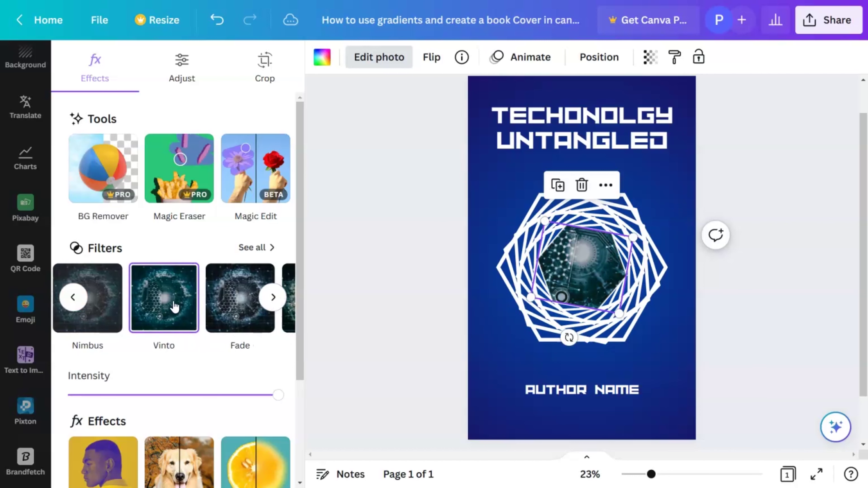
pyautogui.click(245, 316)
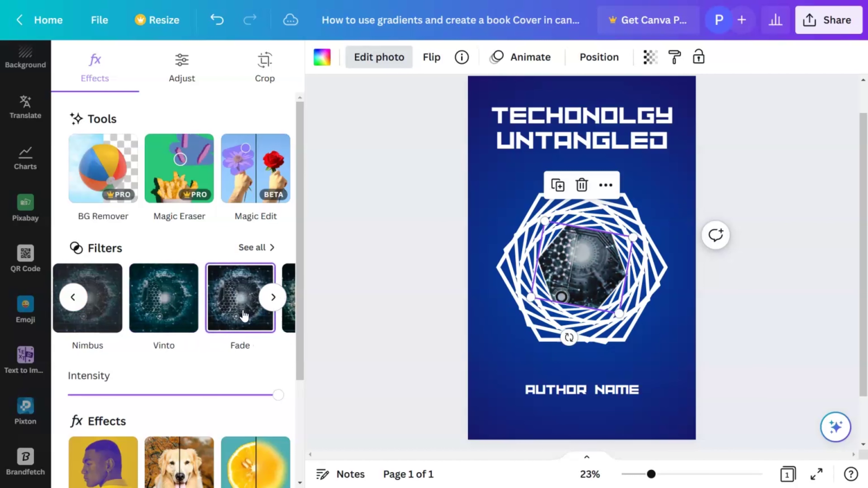
pyautogui.click(277, 306)
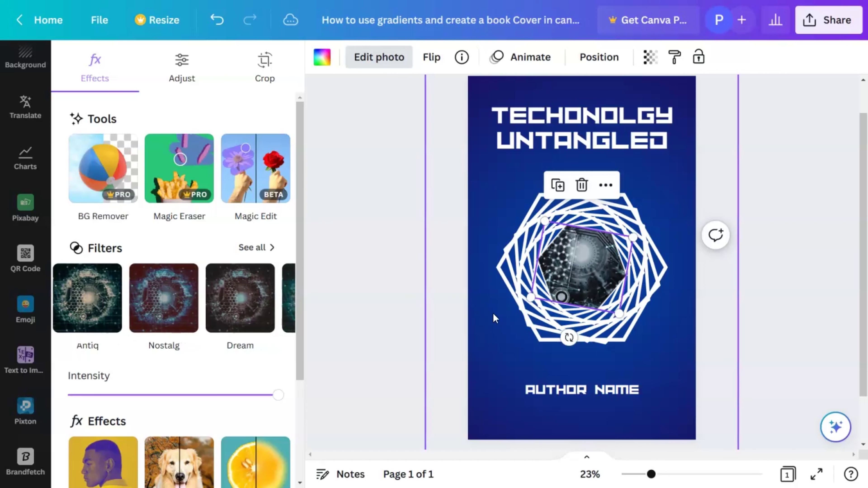
# Search Pixabay for "technology" and add the image of a black silhouetted man in front of hexagons to the cover
pyautogui.click(25, 208)
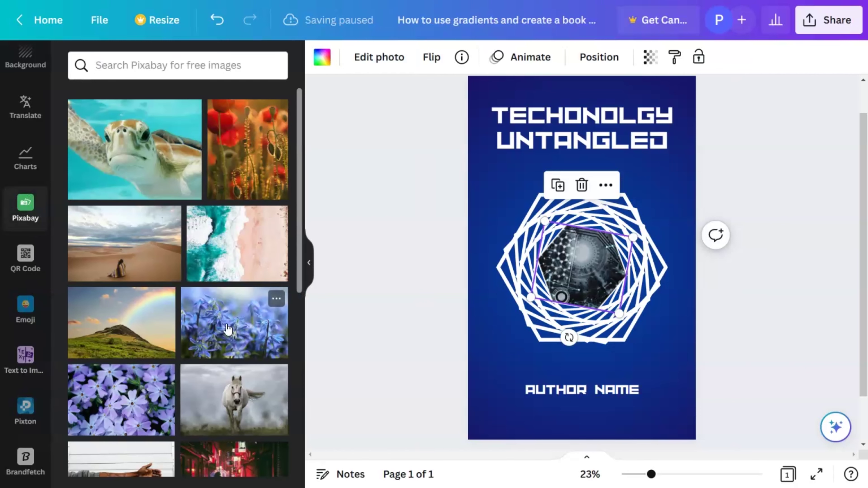
pyautogui.click(193, 67)
pyautogui.click(142, 127)
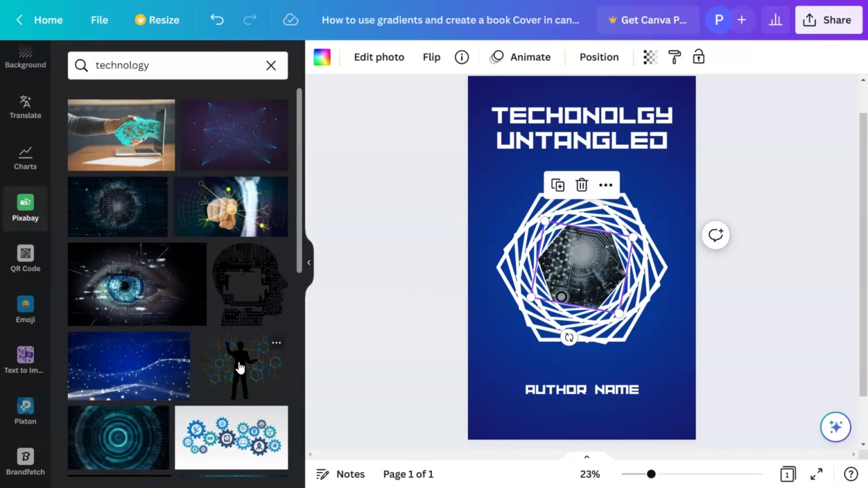
pyautogui.click(241, 367)
# Enlarge the silhouette image and place it over the cover's lower half, with the man's raised hand reaching the framed photo
pyautogui.moveTo(577, 238); pyautogui.dragTo(585, 328)
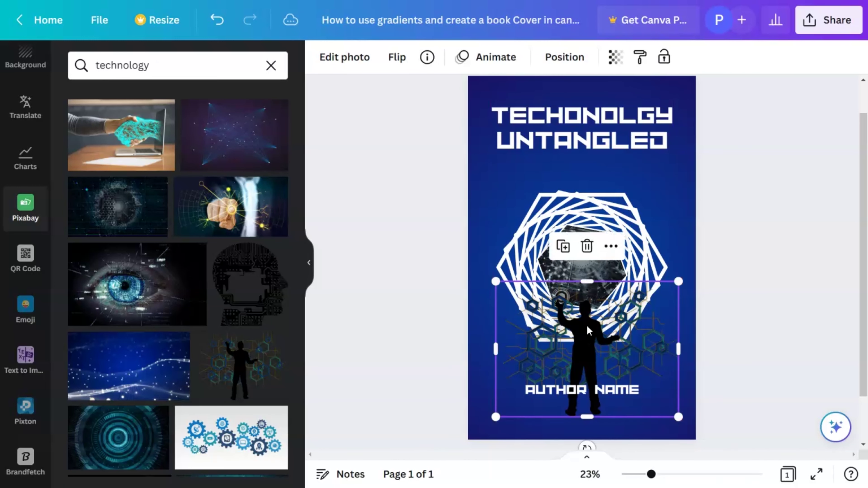
pyautogui.moveTo(678, 279); pyautogui.dragTo(738, 237)
pyautogui.moveTo(590, 322); pyautogui.dragTo(626, 324)
pyautogui.moveTo(775, 238); pyautogui.dragTo(800, 220)
pyautogui.moveTo(617, 310); pyautogui.dragTo(633, 324)
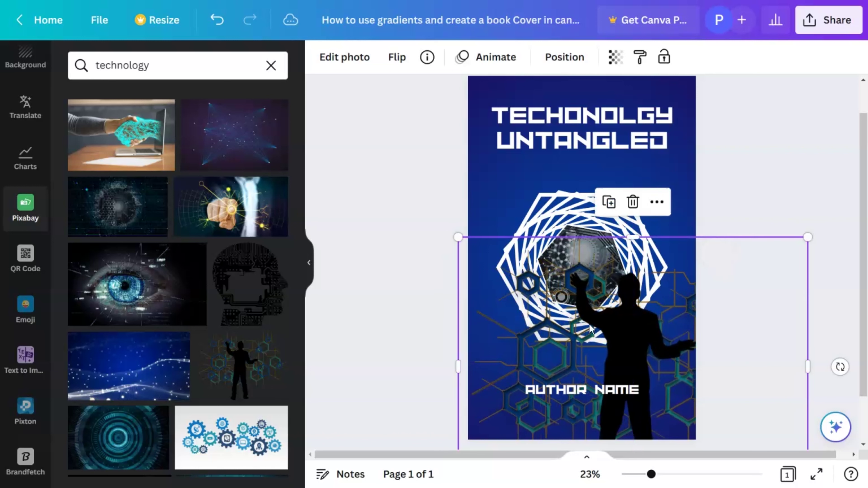
pyautogui.moveTo(458, 237); pyautogui.dragTo(573, 323)
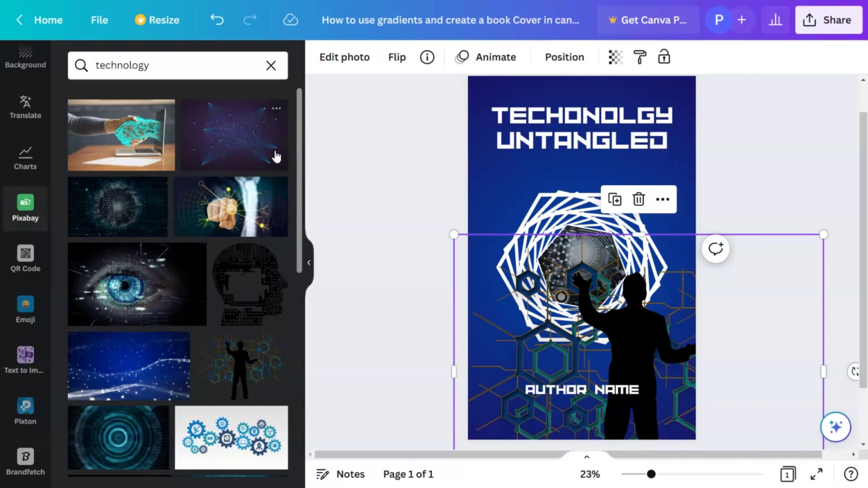
# Try the Heatwave, Outrun and Amethyst Colour Pop filters on the silhouette image
pyautogui.click(345, 57)
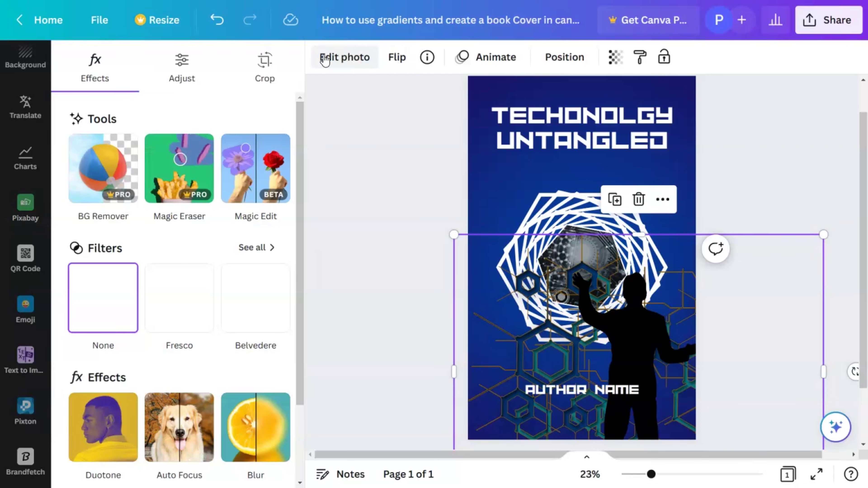
pyautogui.click(273, 298)
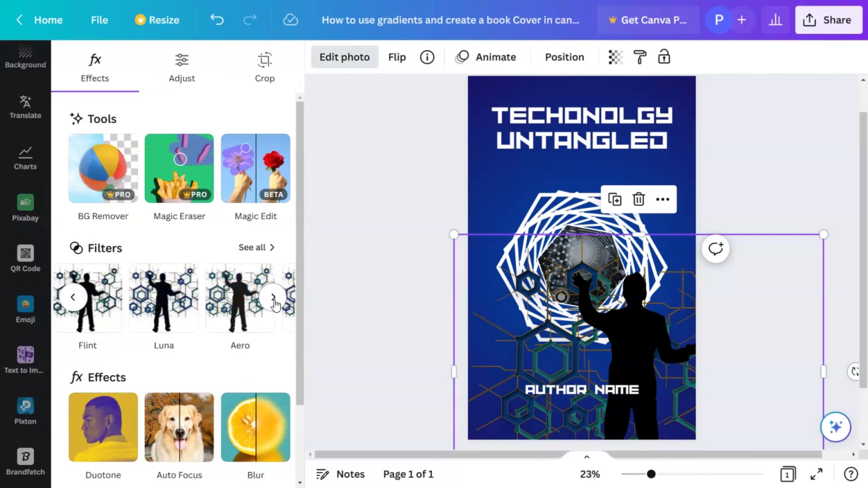
pyautogui.click(273, 297)
pyautogui.click(273, 297)
pyautogui.click(273, 297)
pyautogui.click(273, 298)
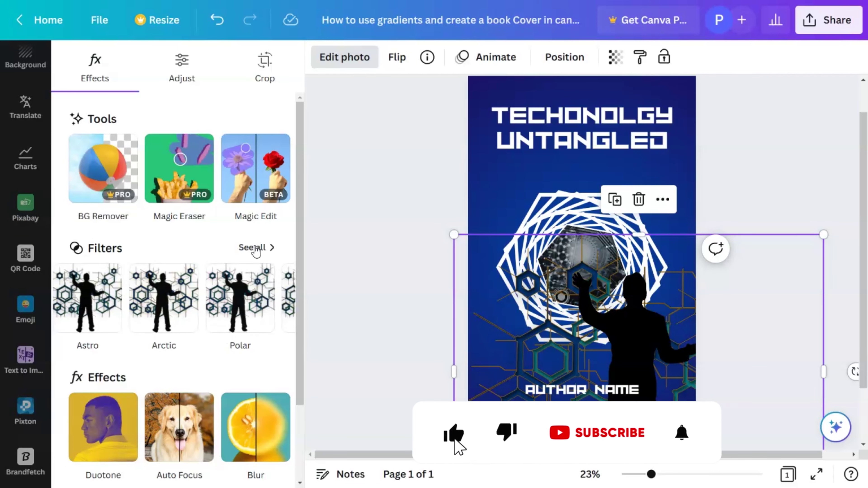
pyautogui.click(253, 247)
pyautogui.scroll(-20, 254, 354)
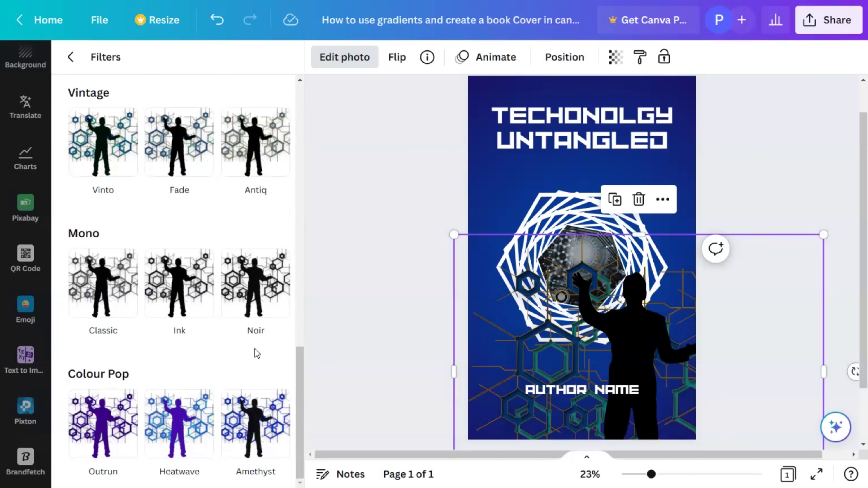
pyautogui.click(184, 434)
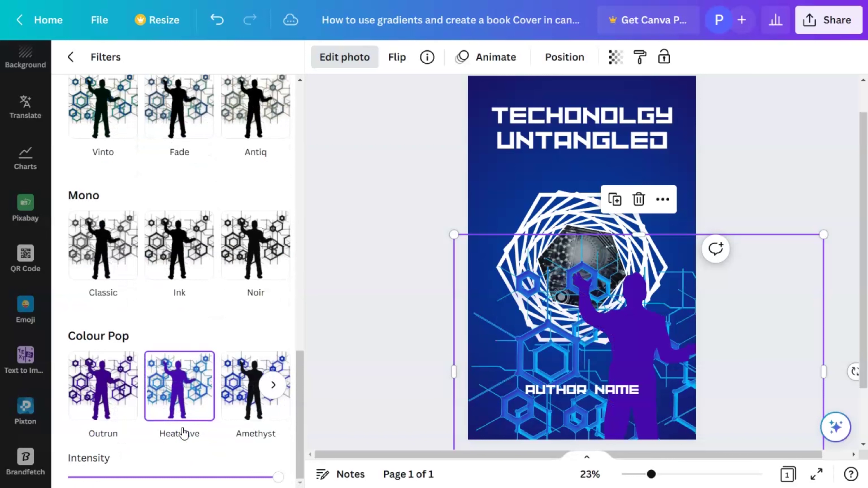
pyautogui.click(114, 403)
pyautogui.click(249, 400)
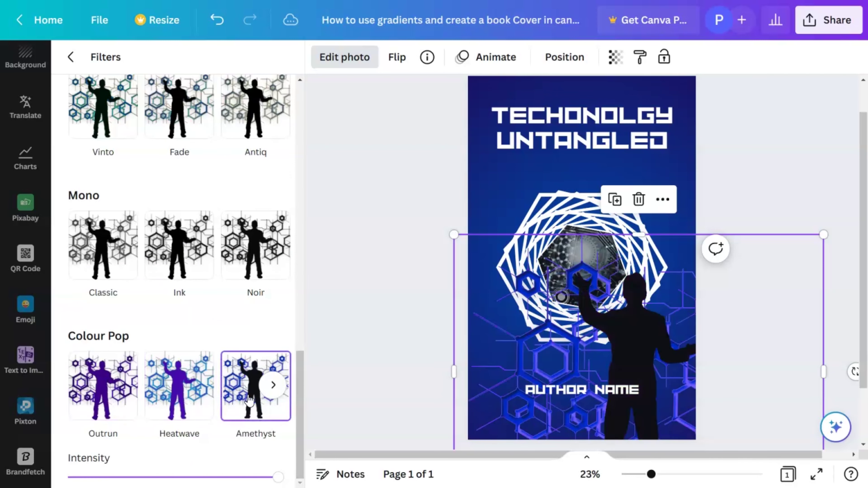
# Try the X-Pro + and X-Pro - filters on the silhouette image and apply the Poster filter instead
pyautogui.click(274, 389)
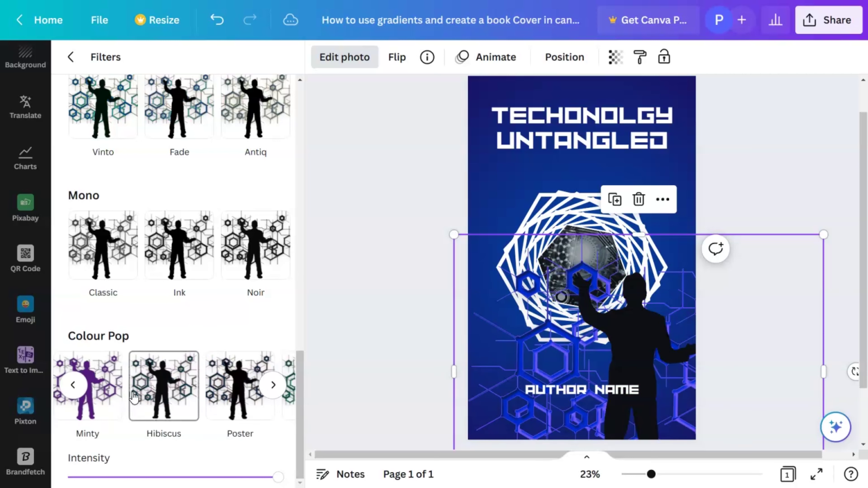
pyautogui.click(273, 385)
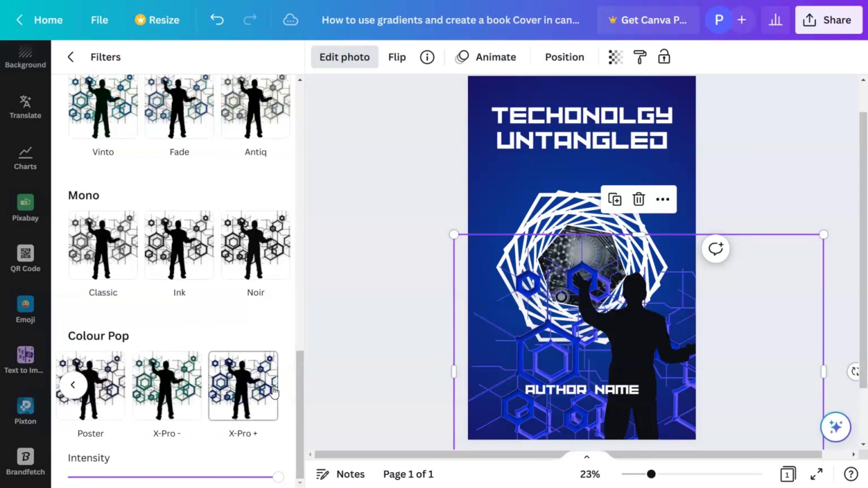
pyautogui.click(230, 396)
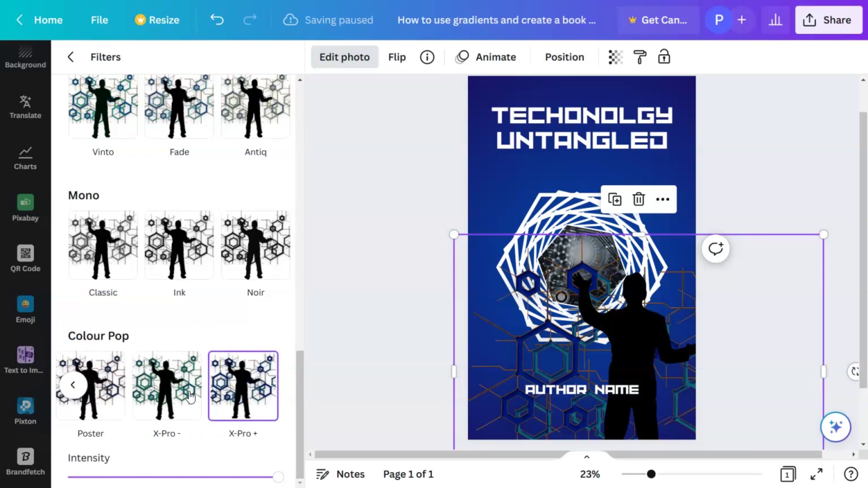
pyautogui.click(176, 395)
pyautogui.click(109, 389)
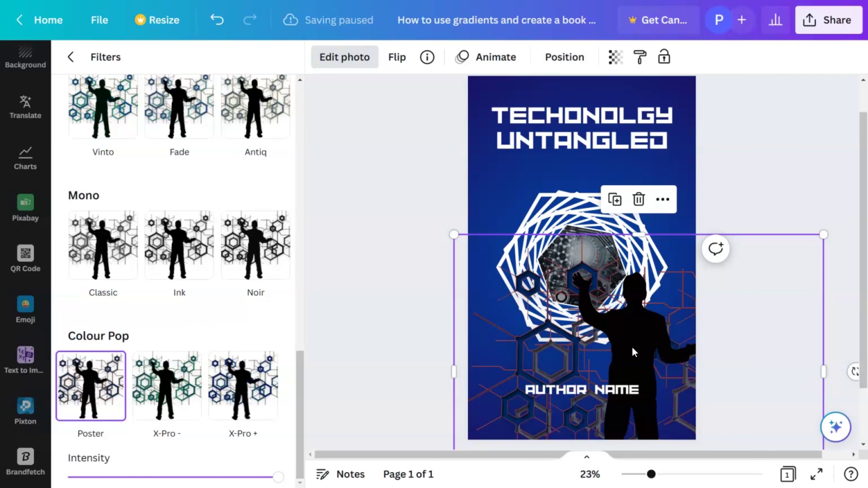
pyautogui.click(773, 177)
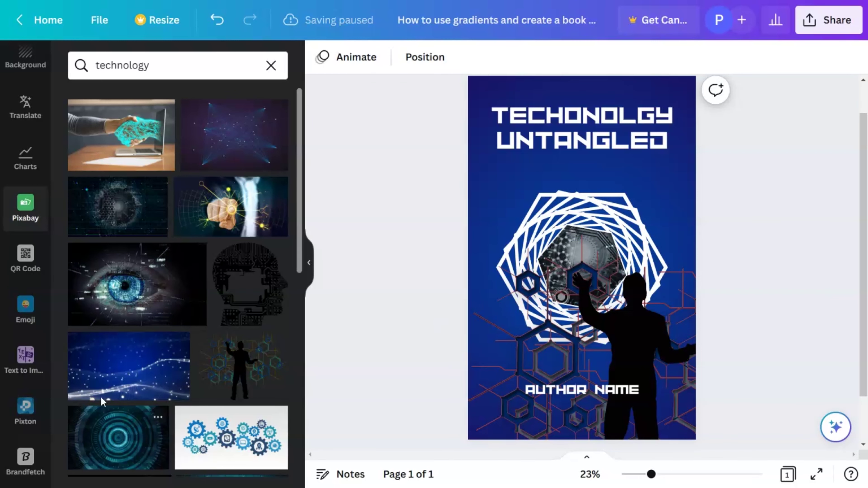
# Add the blue particle-wave image from the Pixabay results, enlarge it to cover the whole page and place it behind the other elements
pyautogui.click(161, 363)
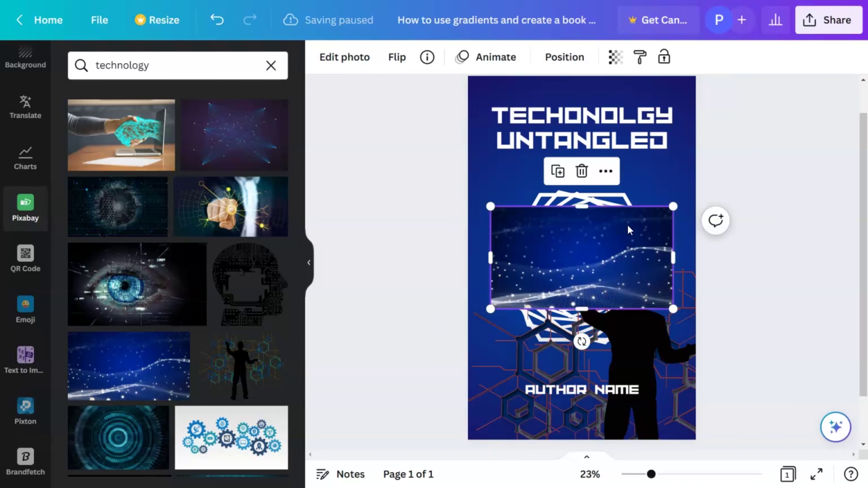
pyautogui.scroll(-2, 634, 223)
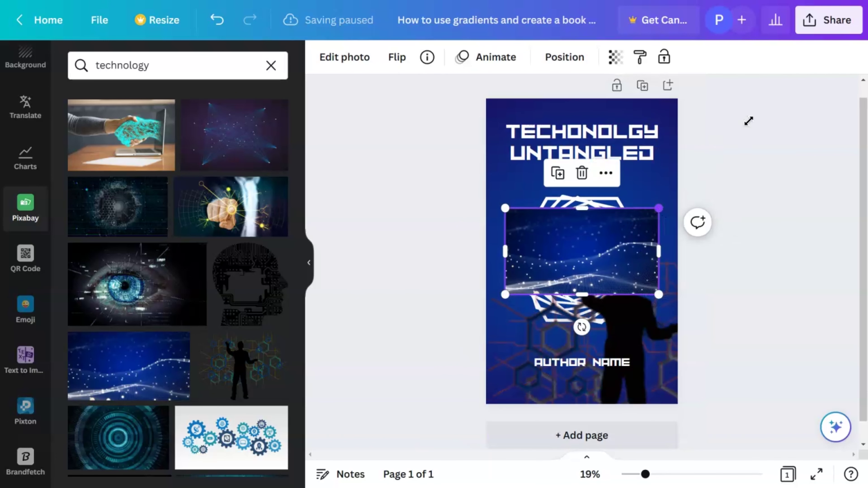
pyautogui.moveTo(748, 121); pyautogui.dragTo(757, 119)
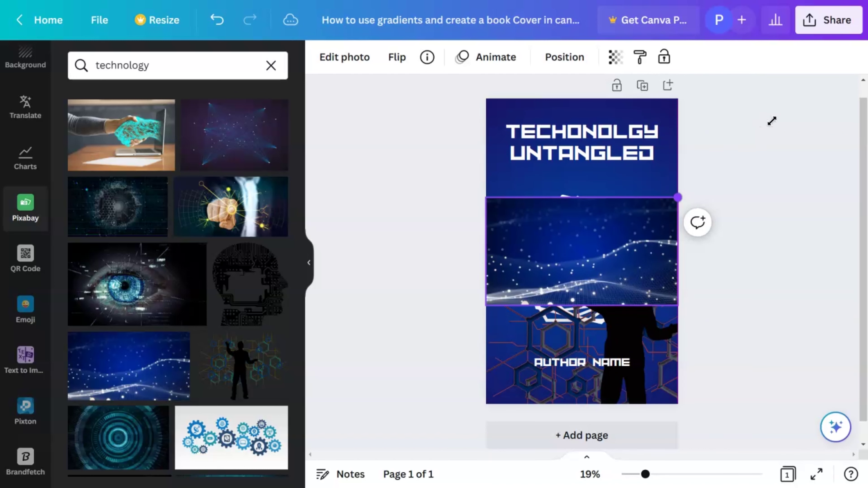
pyautogui.moveTo(647, 238); pyautogui.dragTo(641, 235)
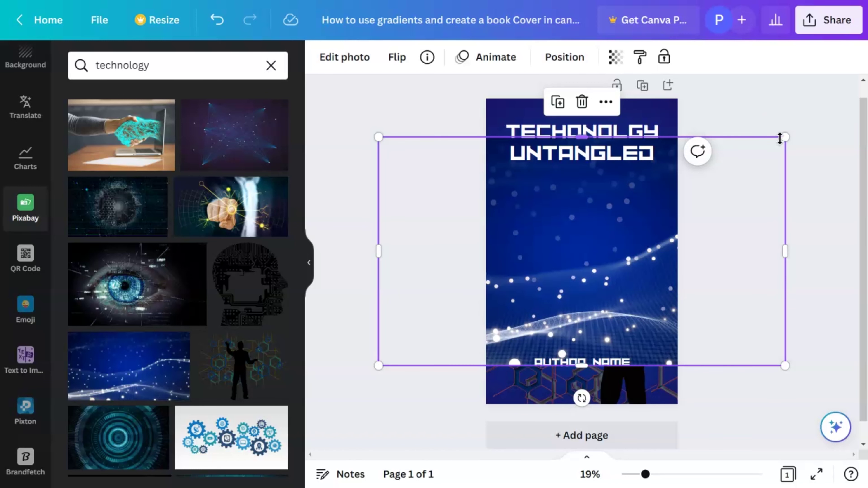
pyautogui.moveTo(786, 138); pyautogui.dragTo(867, 73)
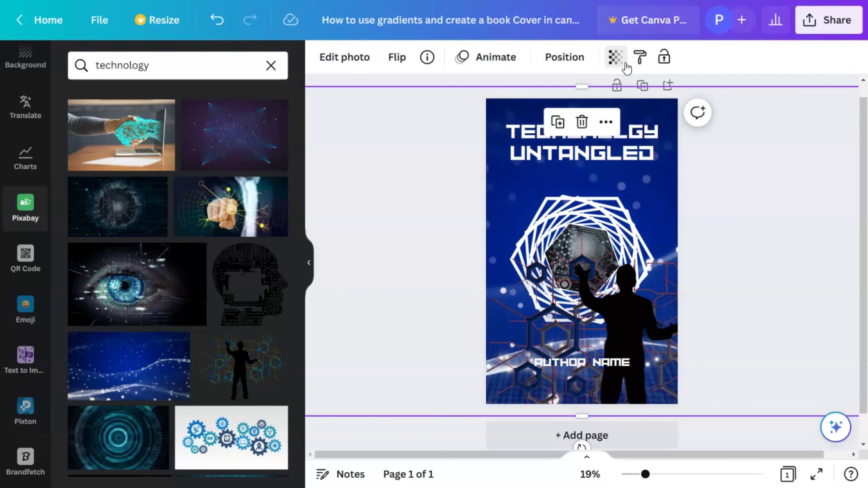
# Set the transparency of the particle-wave background image to 32
pyautogui.click(616, 57)
pyautogui.click(561, 114)
pyautogui.moveTo(557, 118); pyautogui.dragTo(526, 117)
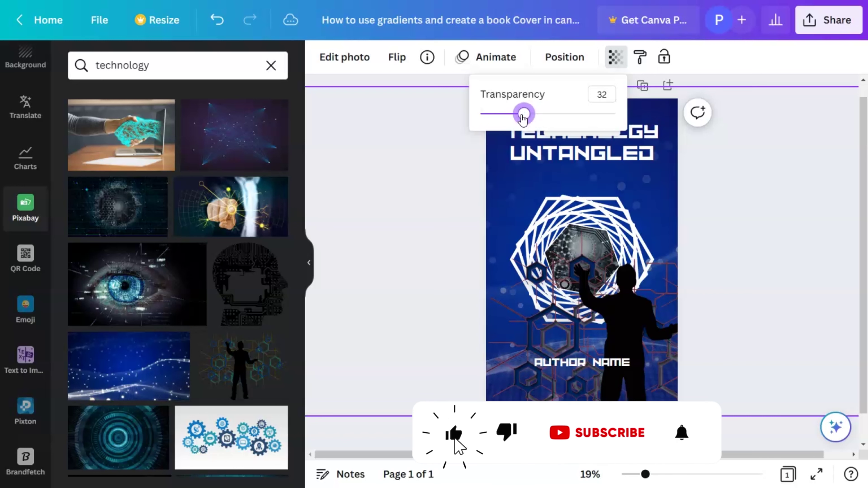
pyautogui.click(451, 216)
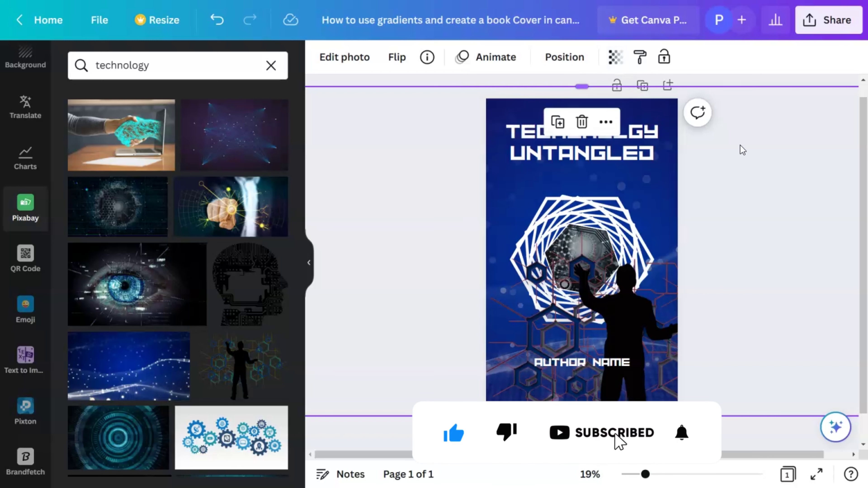
# Duplicate the white geometric hexagon graphic, enlarge the copy beyond the page width and send it behind the original graphic and text
pyautogui.click(614, 214)
pyautogui.hotkey('ctrl', 'z')
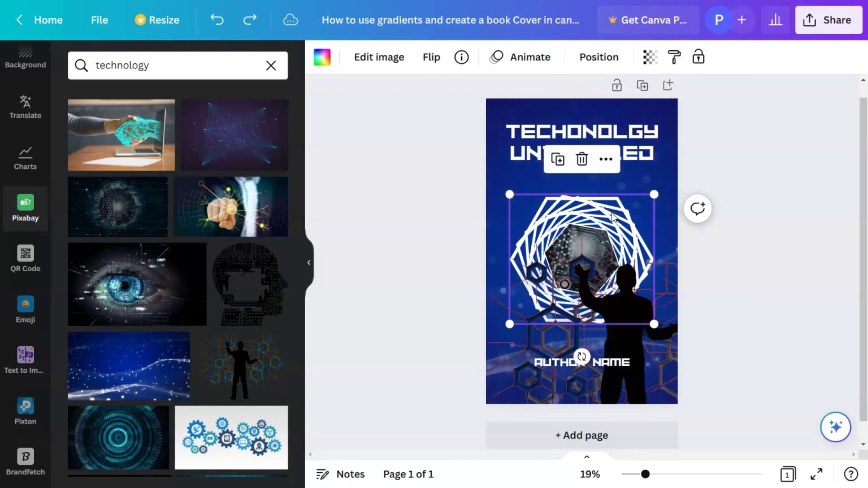
pyautogui.hotkey('ctrl', 'y')
pyautogui.hotkey('ctrl', 'y')
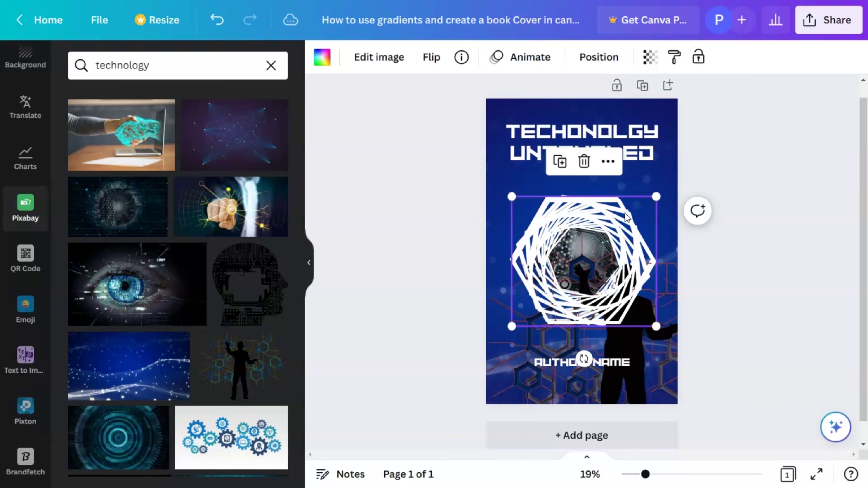
pyautogui.moveTo(663, 183); pyautogui.dragTo(717, 106)
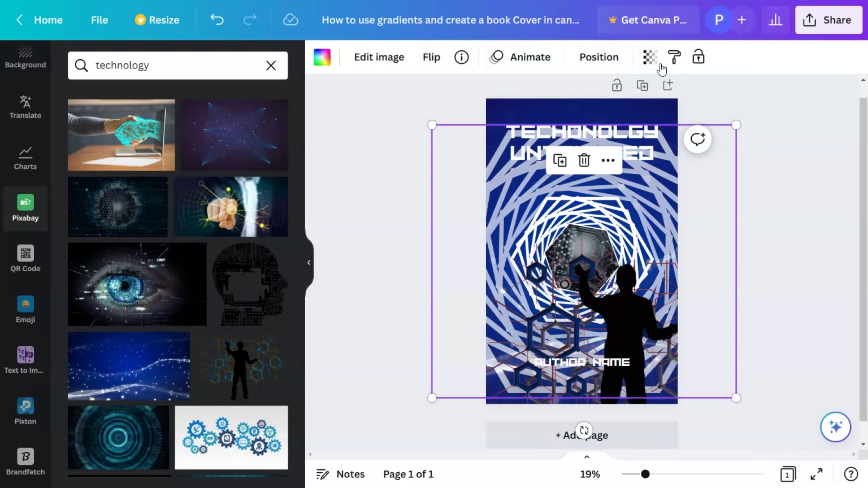
# Set the transparency of the enlarged geometric graphic to 25
pyautogui.click(652, 60)
pyautogui.click(585, 115)
pyautogui.moveTo(586, 120); pyautogui.dragTo(550, 120)
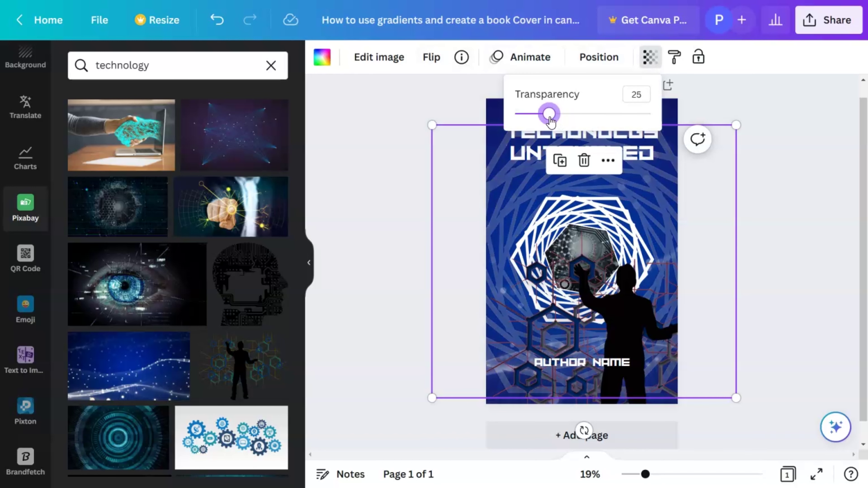
# Recolour the enlarged geometric graphic with the slate blue from the particle-wave image's photo colours
pyautogui.click(377, 65)
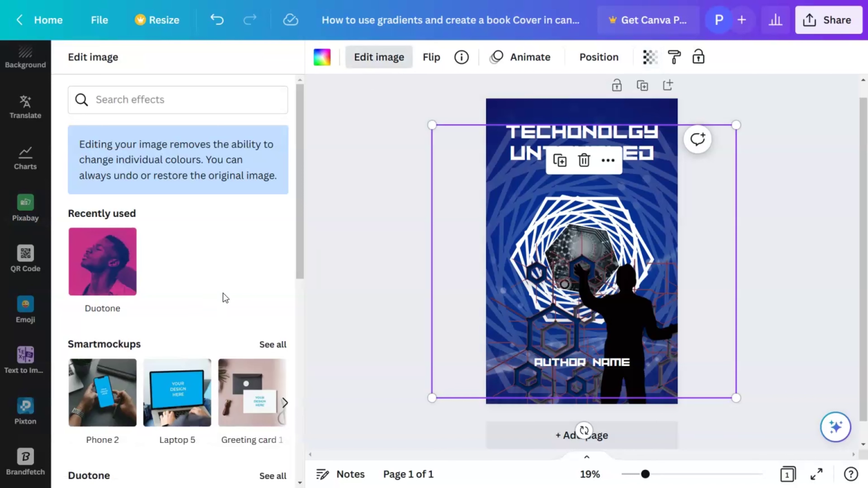
pyautogui.click(318, 64)
pyautogui.click(237, 338)
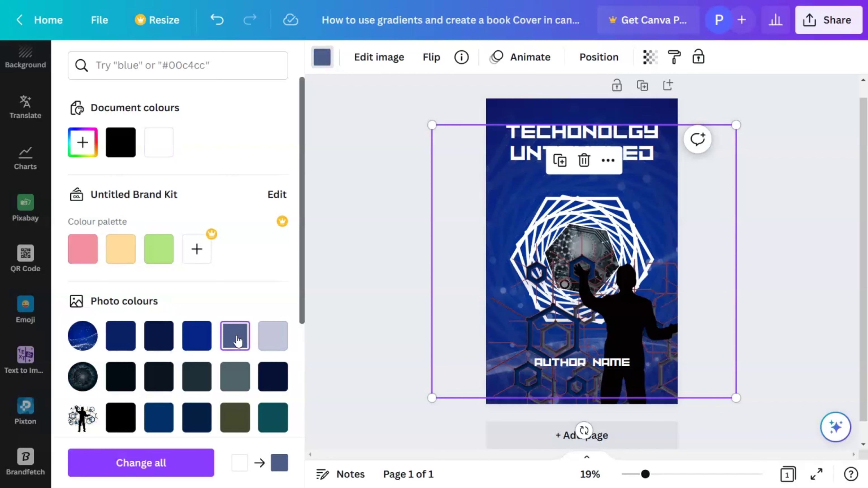
# Recolour the enlarged geometric graphic with the dark navy from the particle-wave image's photo colours
pyautogui.click(168, 345)
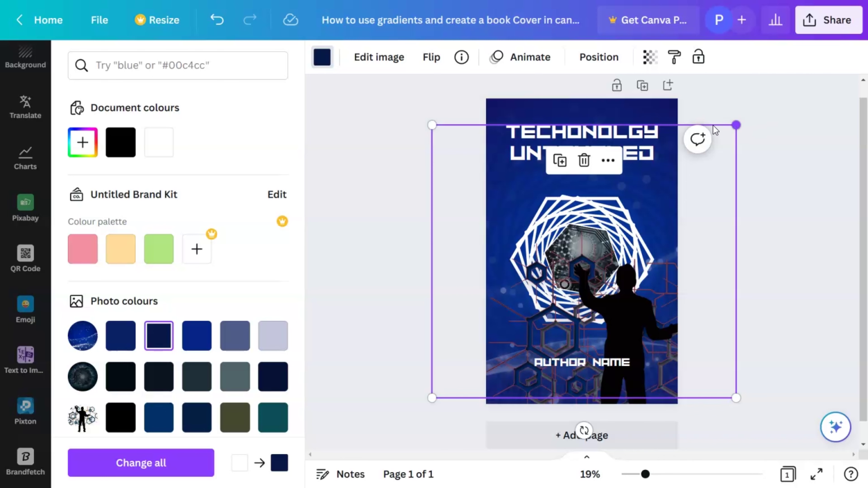
pyautogui.moveTo(738, 118); pyautogui.dragTo(745, 149)
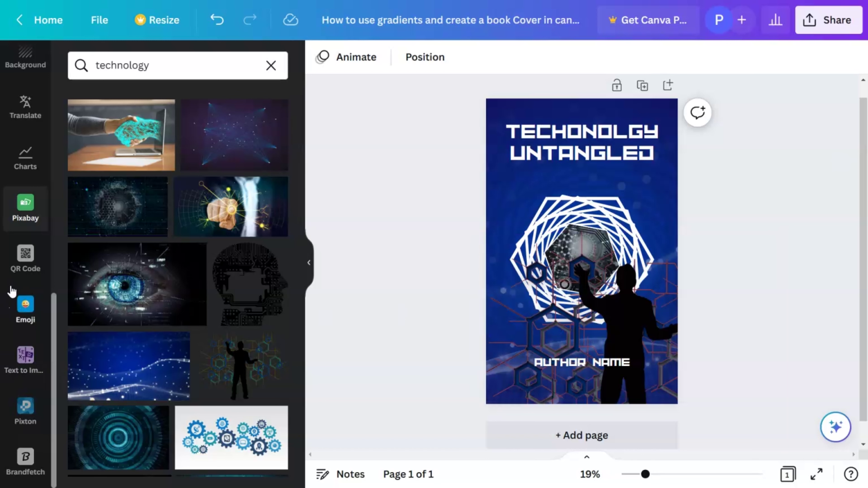
# Add a square shape and stretch it into a band about 212 px high behind the author name, slightly wider than the page
pyautogui.scroll(10, 24, 154)
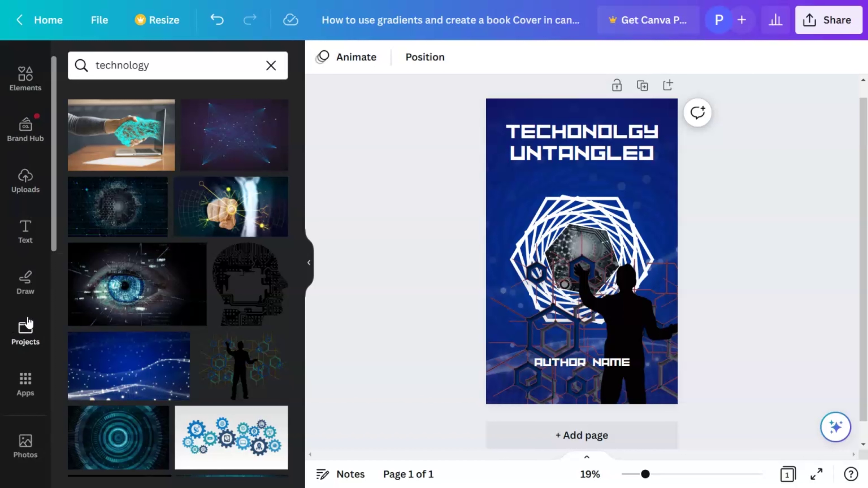
pyautogui.scroll(2, 26, 323)
pyautogui.click(21, 131)
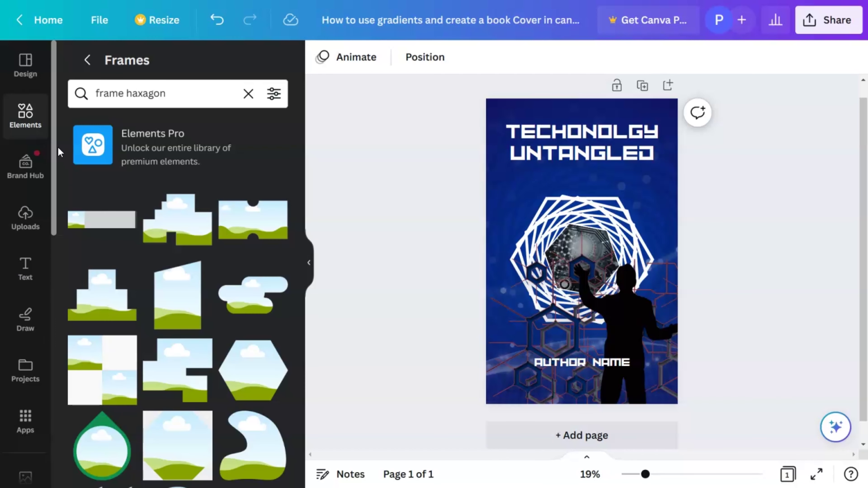
pyautogui.click(249, 91)
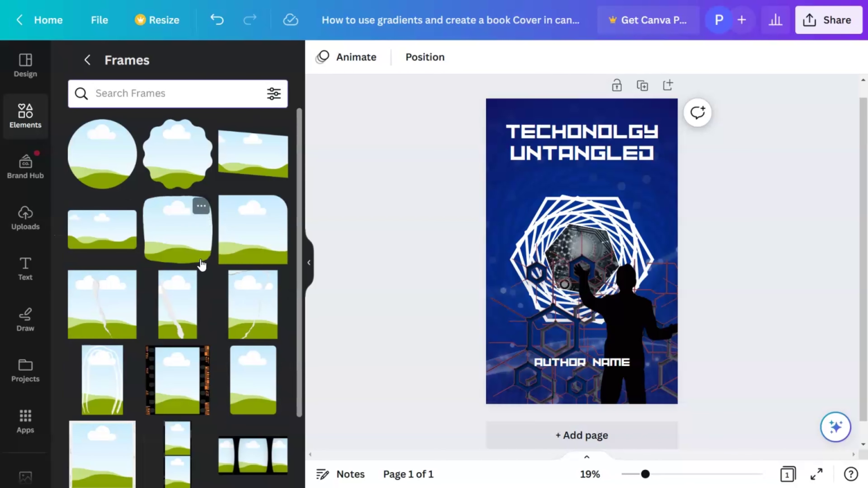
pyautogui.click(86, 61)
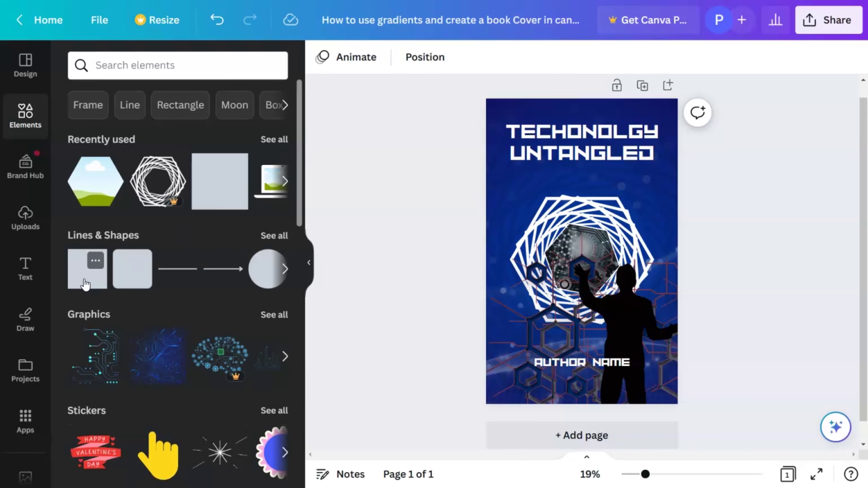
pyautogui.click(85, 283)
pyautogui.moveTo(570, 263); pyautogui.dragTo(501, 354)
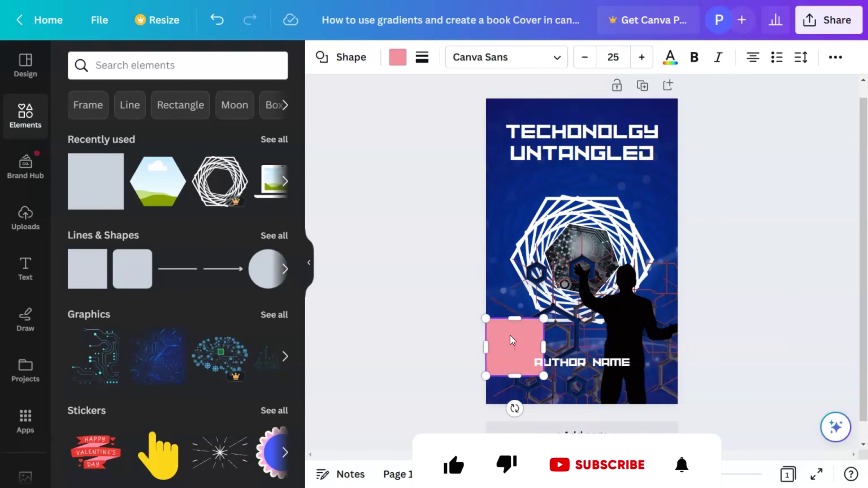
pyautogui.moveTo(515, 319); pyautogui.dragTo(688, 362)
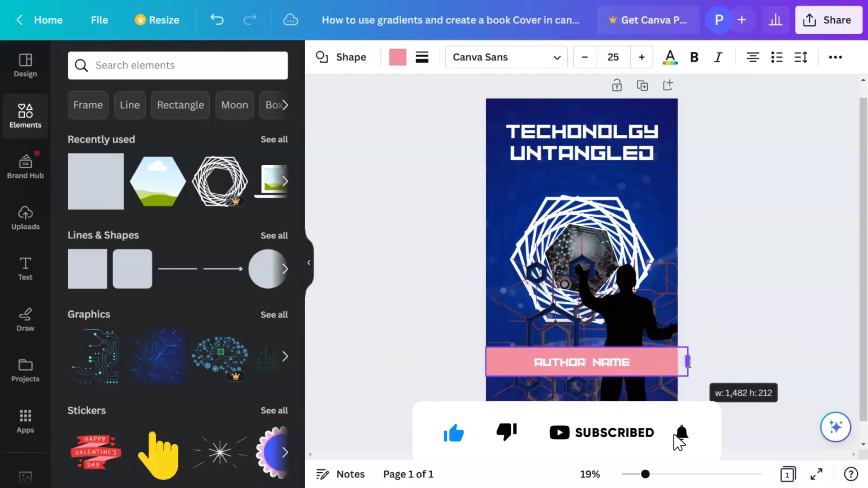
pyautogui.moveTo(487, 362); pyautogui.dragTo(475, 362)
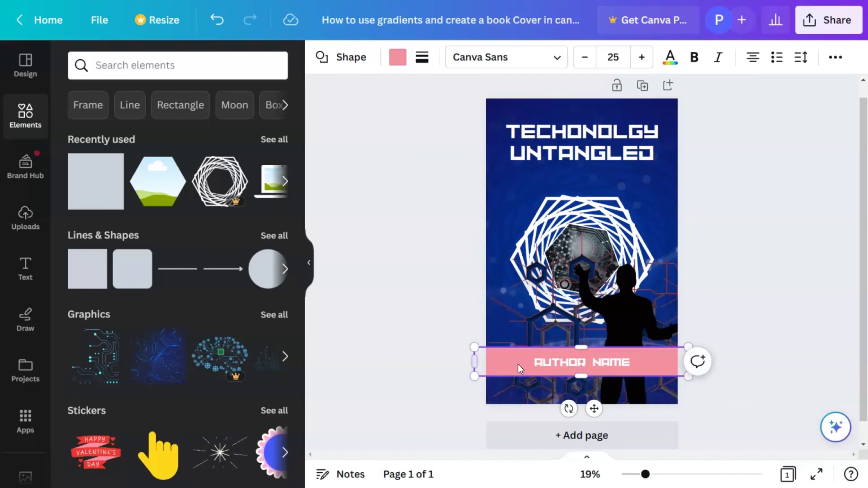
# Recolour the band behind the author name with the dark navy from the particle-wave image's photo colours
pyautogui.click(396, 64)
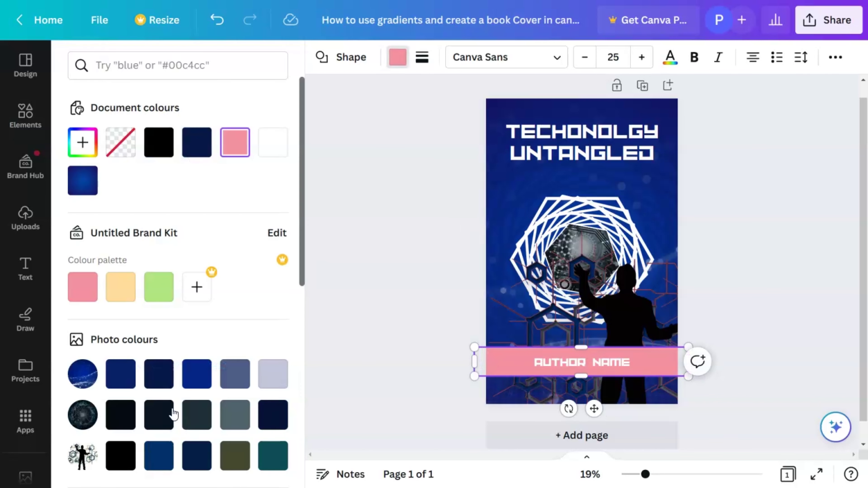
pyautogui.click(156, 381)
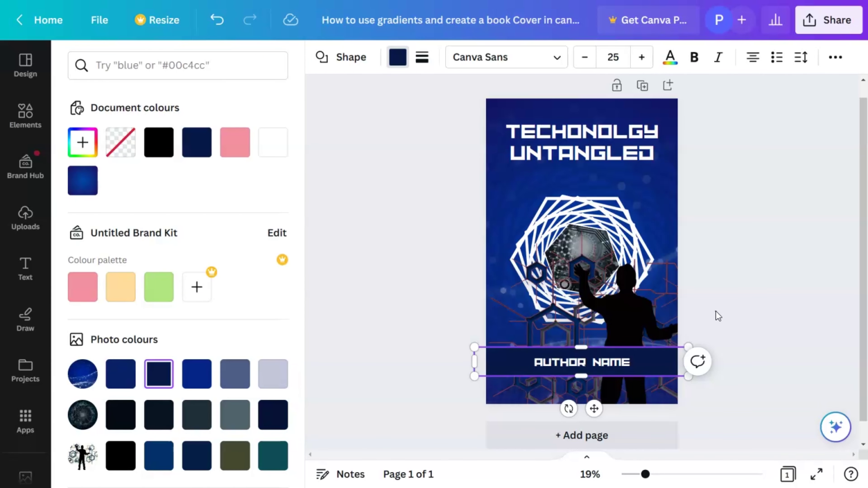
pyautogui.click(718, 315)
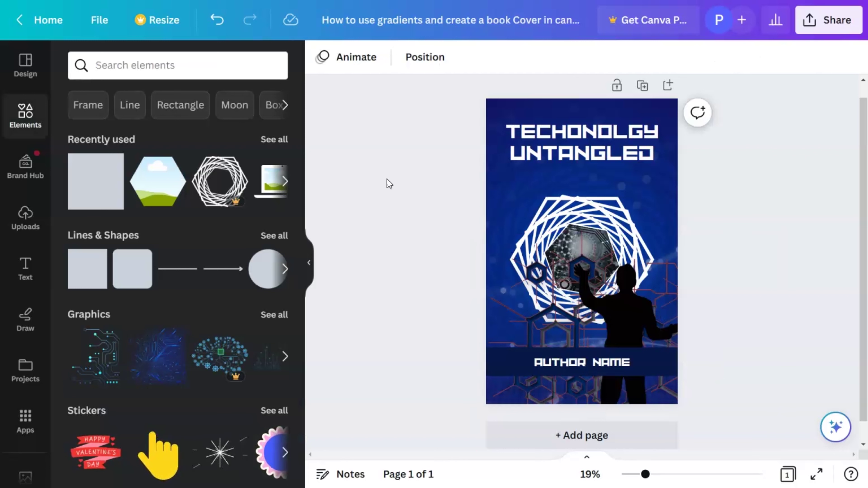
# Move the geometric graphics, hexagon-framed photo and silhouette image together slightly up the page
pyautogui.moveTo(383, 209); pyautogui.dragTo(720, 317)
pyautogui.moveTo(601, 296); pyautogui.dragTo(600, 279)
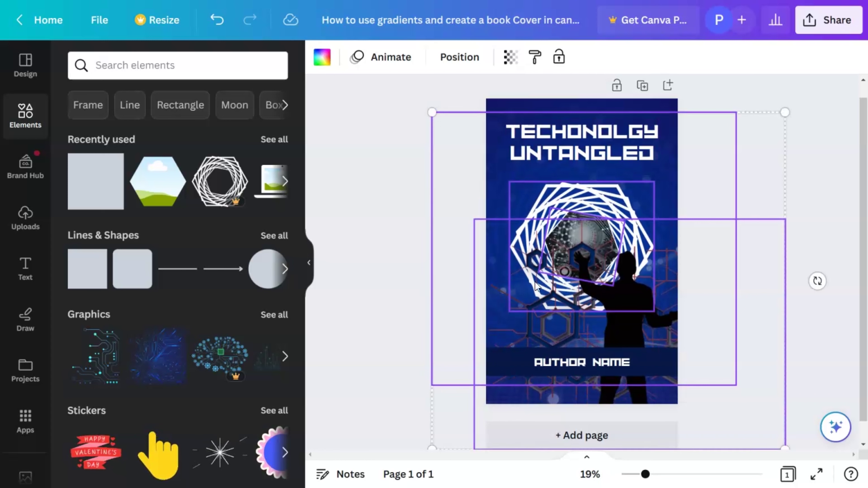
pyautogui.click(408, 286)
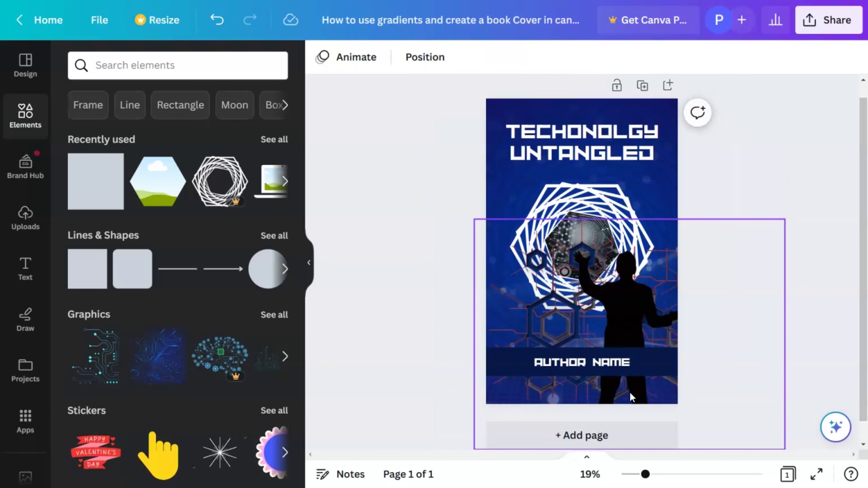
# Enlarge the silhouette image slightly and shift it a little to realign it over the hexagon-framed photo
pyautogui.click(734, 300)
pyautogui.moveTo(785, 219); pyautogui.dragTo(800, 208)
pyautogui.moveTo(624, 300); pyautogui.dragTo(628, 301)
pyautogui.click(790, 171)
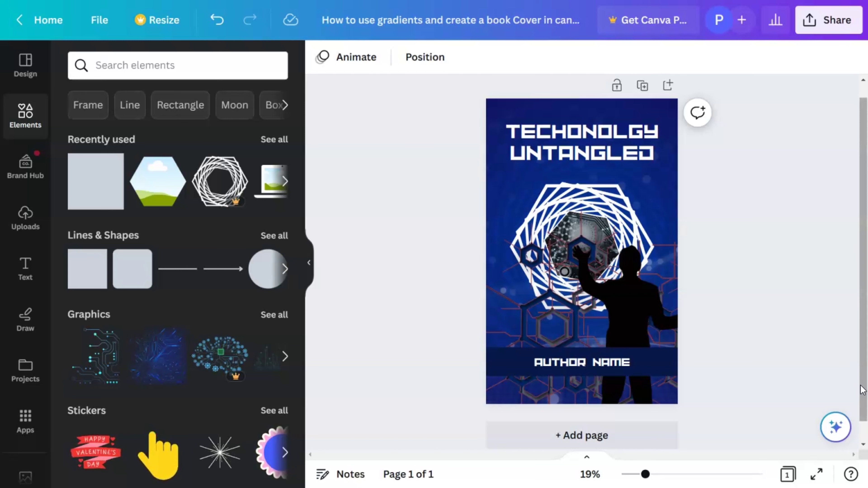
# Set the design's download options to the PDF Print file type with the RGB (best for digital use) colour profile
pyautogui.click(826, 34)
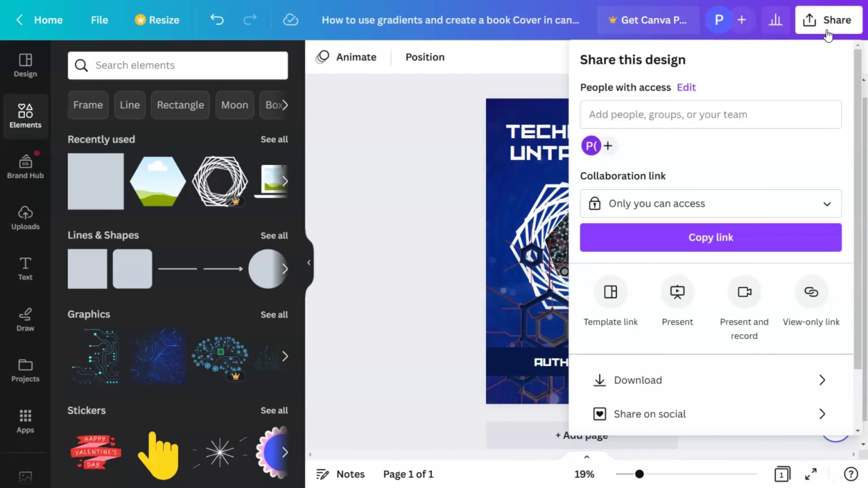
pyautogui.click(625, 380)
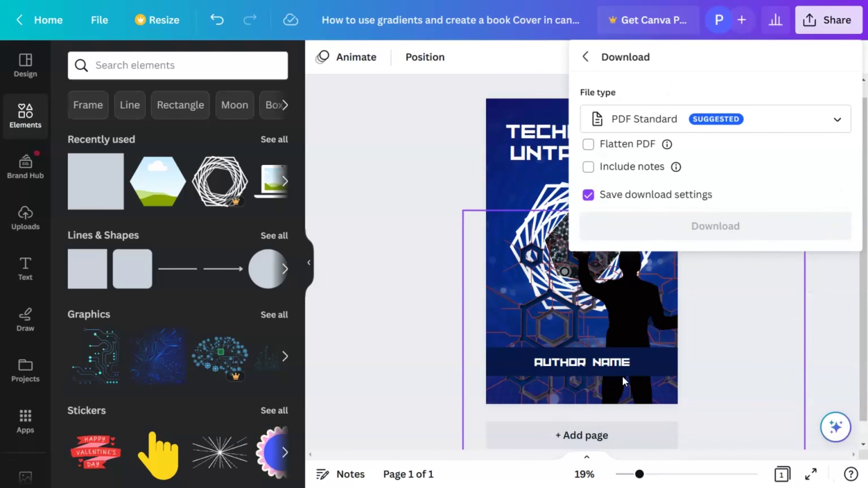
pyautogui.click(669, 125)
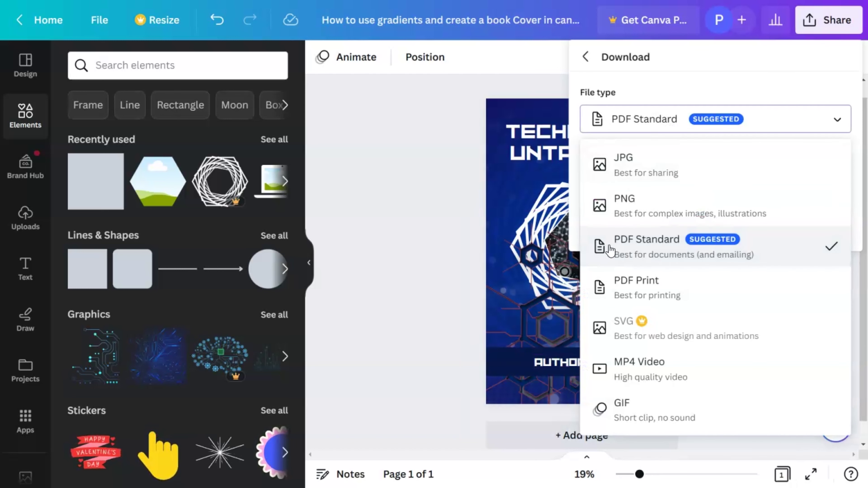
pyautogui.click(601, 290)
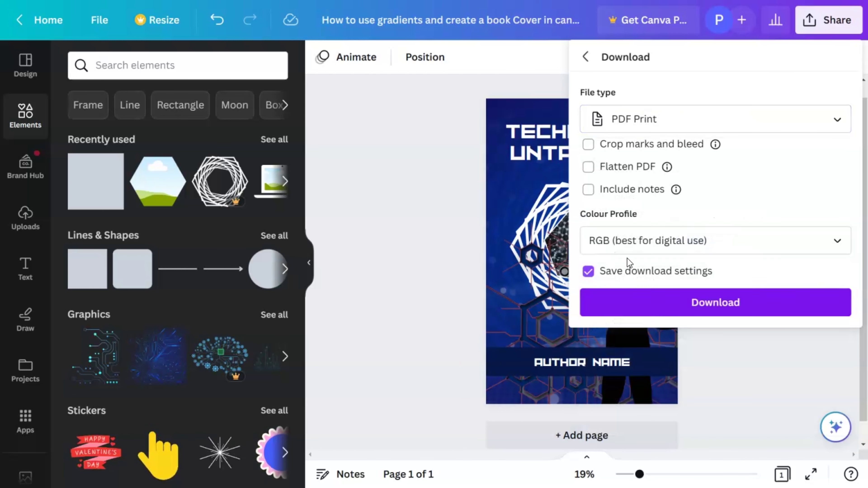
pyautogui.click(630, 247)
pyautogui.click(747, 191)
pyautogui.click(694, 302)
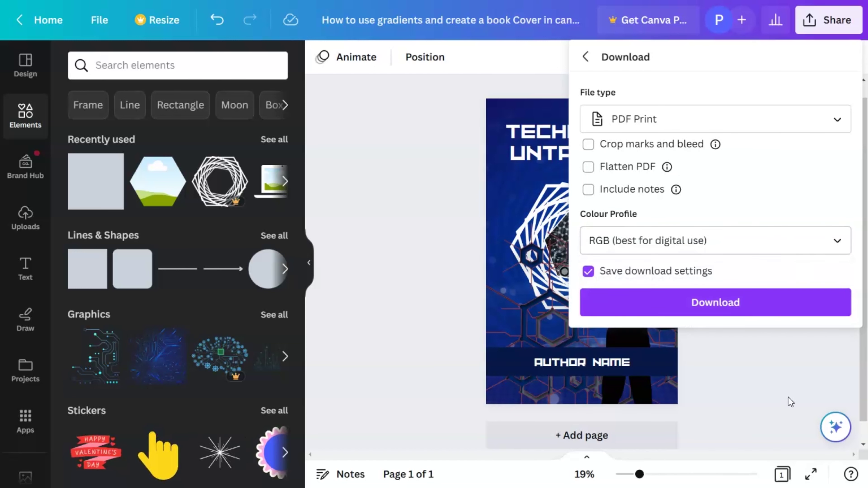
# Add a blank second page to the design below the finished cover
pyautogui.click(629, 432)
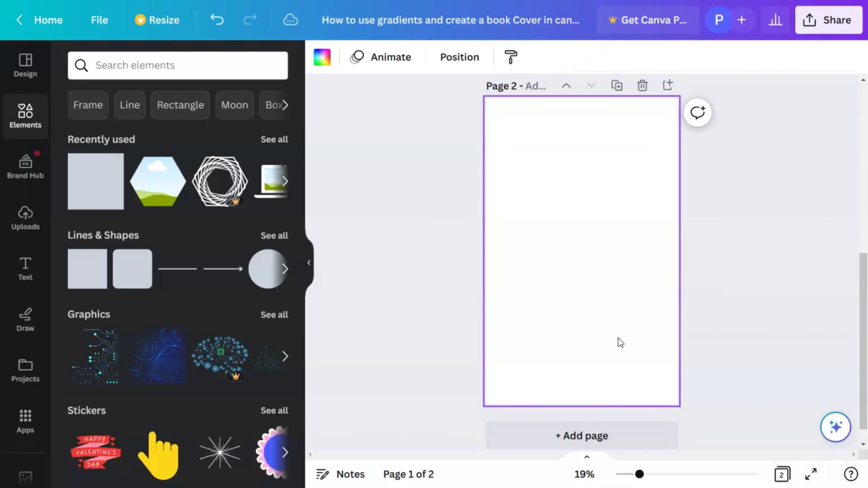